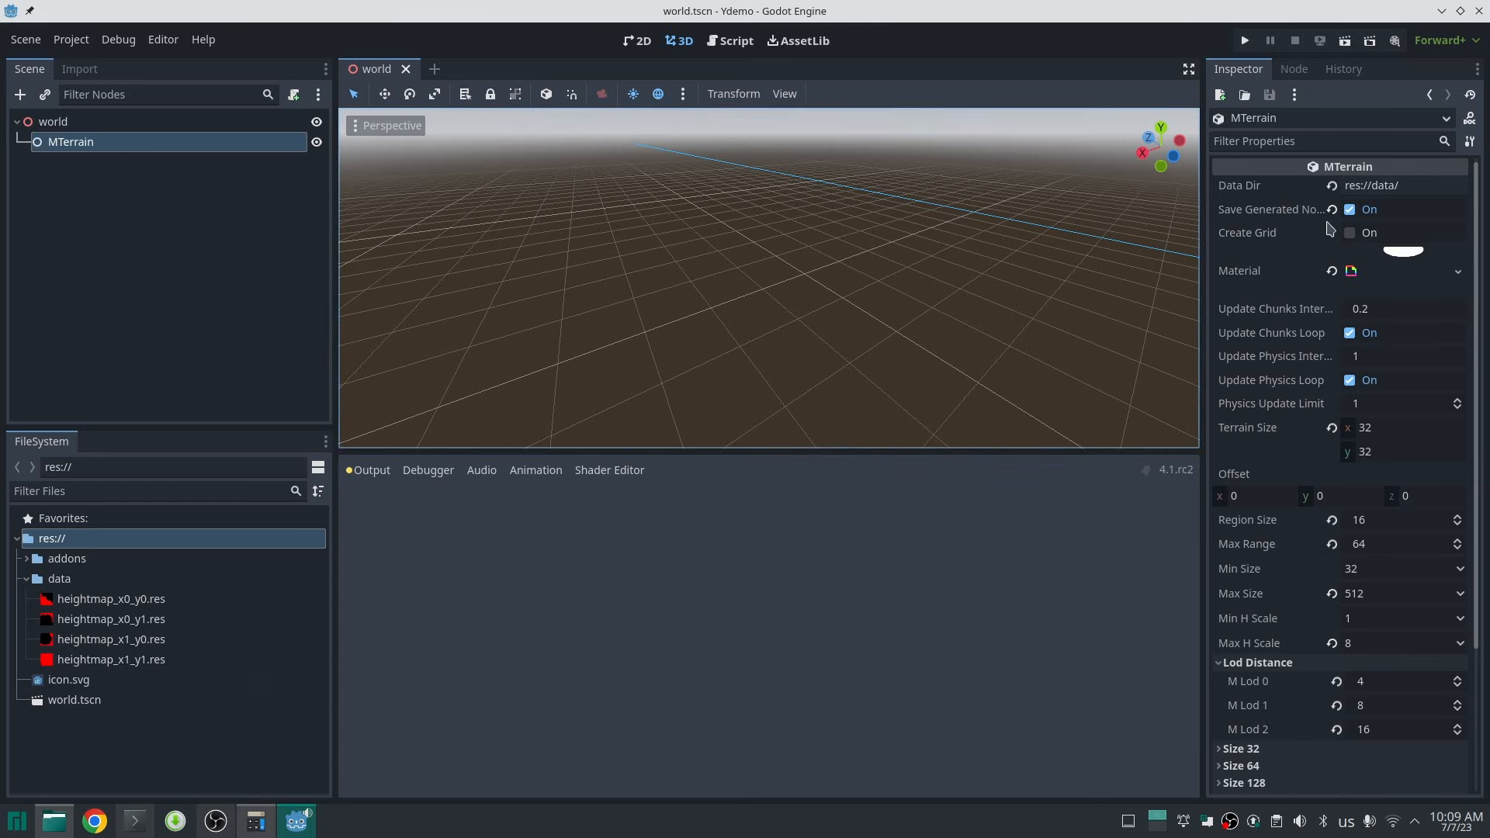
- Enable Create Grid on the MTerrain node and check the output log
{"action": "left_click", "coordinate": [1362, 232]}
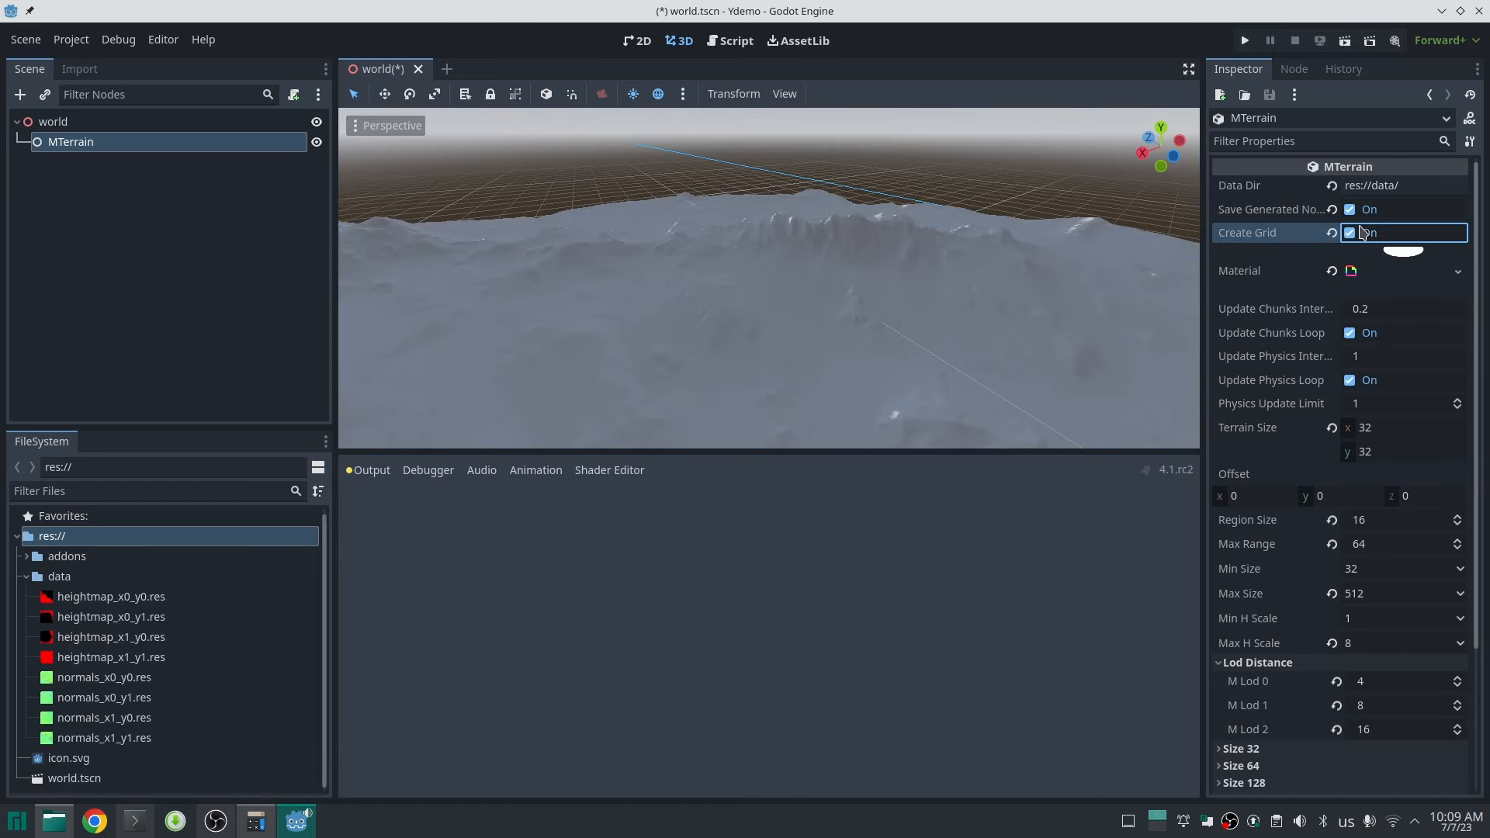
{"action": "left_click", "coordinate": [364, 472]}
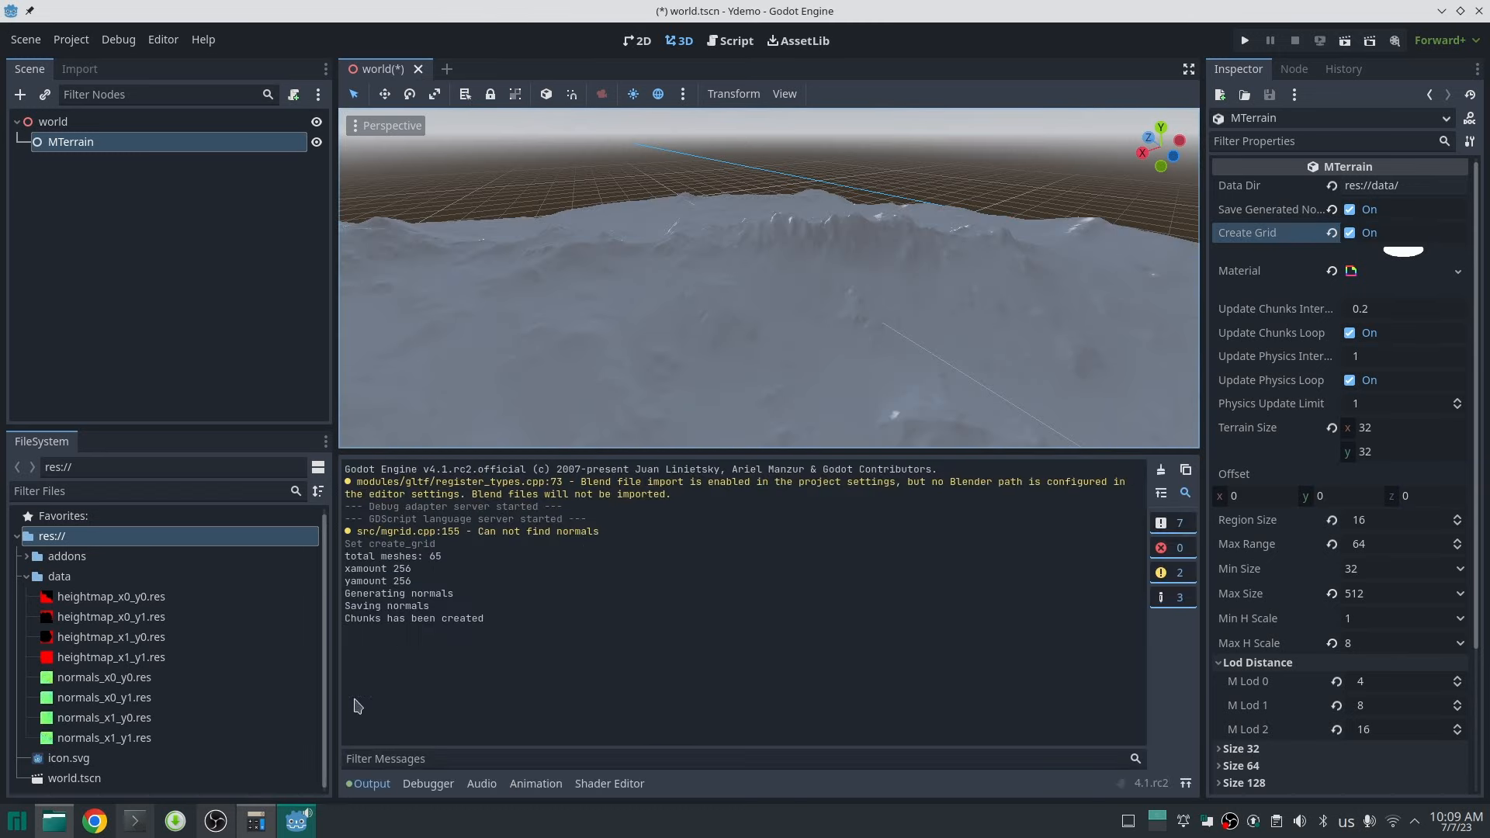
{"action": "left_click", "coordinate": [362, 785]}
- Turn off Save Generated Normals on the MTerrain node
{"action": "left_click", "coordinate": [295, 823]}
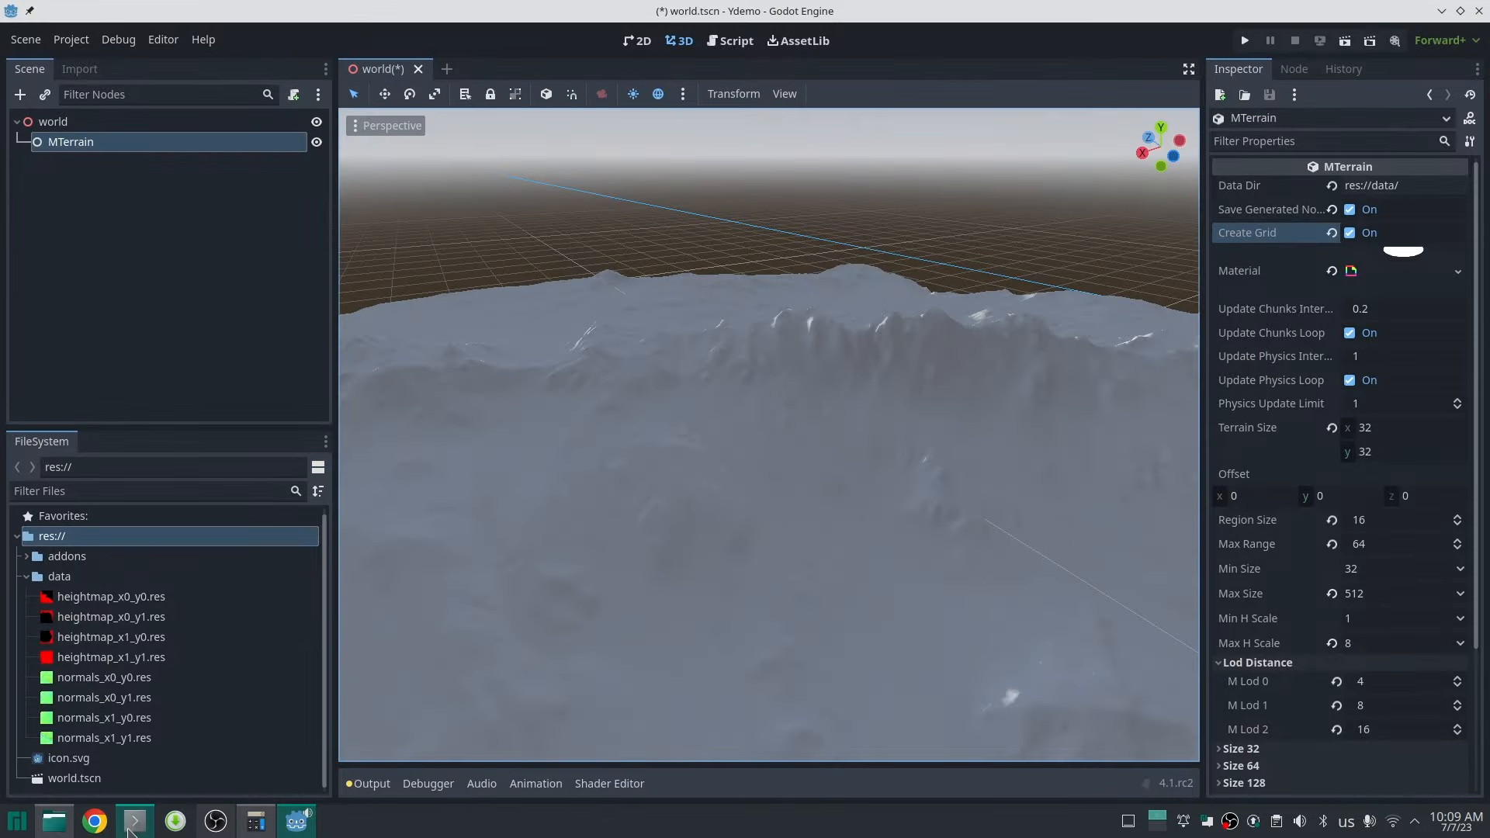
{"action": "left_click", "coordinate": [134, 821]}
{"action": "left_click_drag", "start_coordinate": [794, 177], "coordinate": [875, 180]}
{"action": "left_click", "coordinate": [1187, 182]}
{"action": "left_click", "coordinate": [1366, 210]}
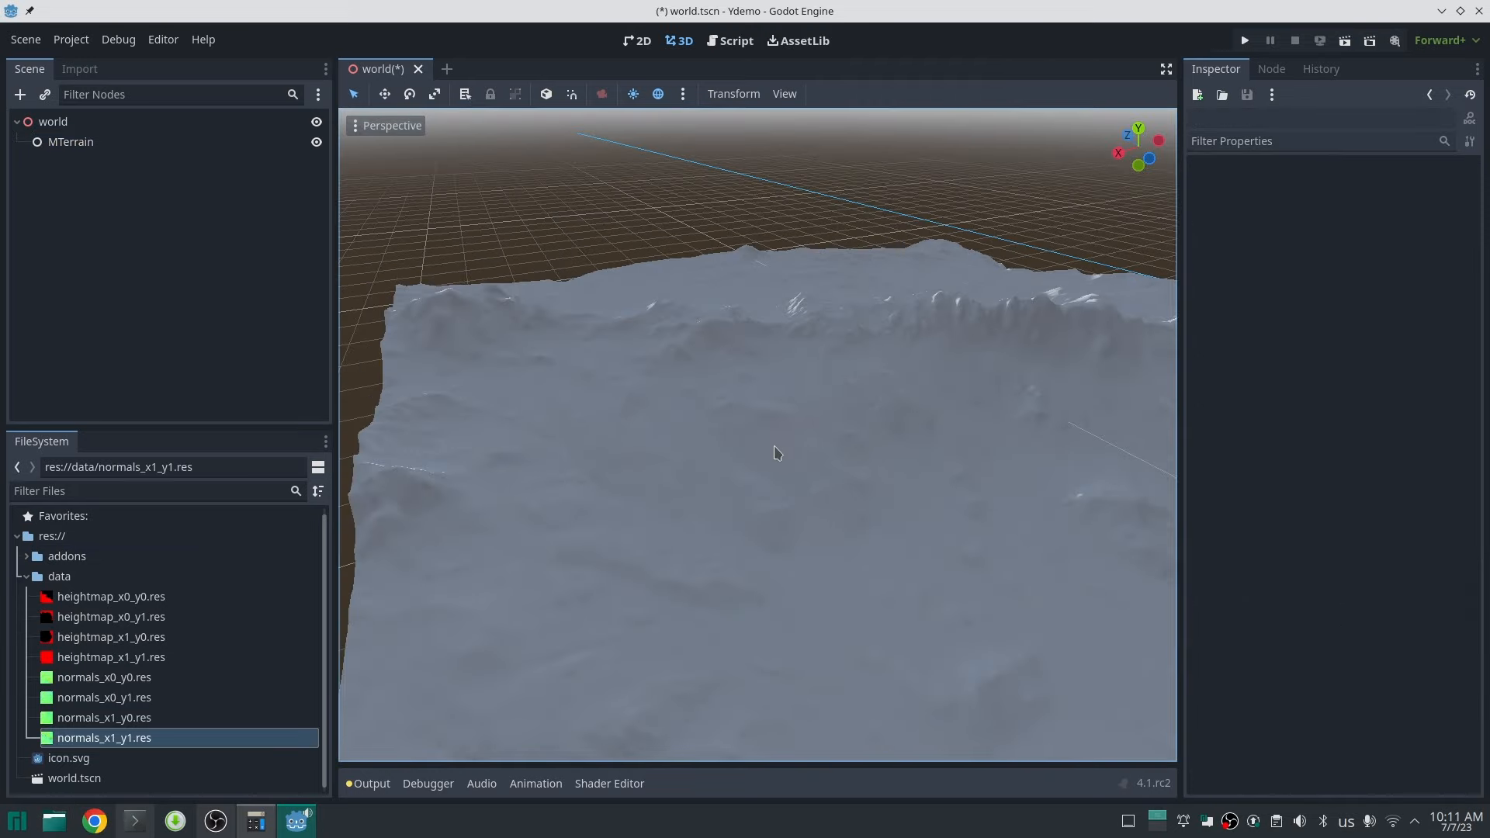
- Open the MTerrain importer and choose splatmap.png as the source file
{"action": "right_click_drag", "start_coordinate": [708, 482], "coordinate": [776, 476]}
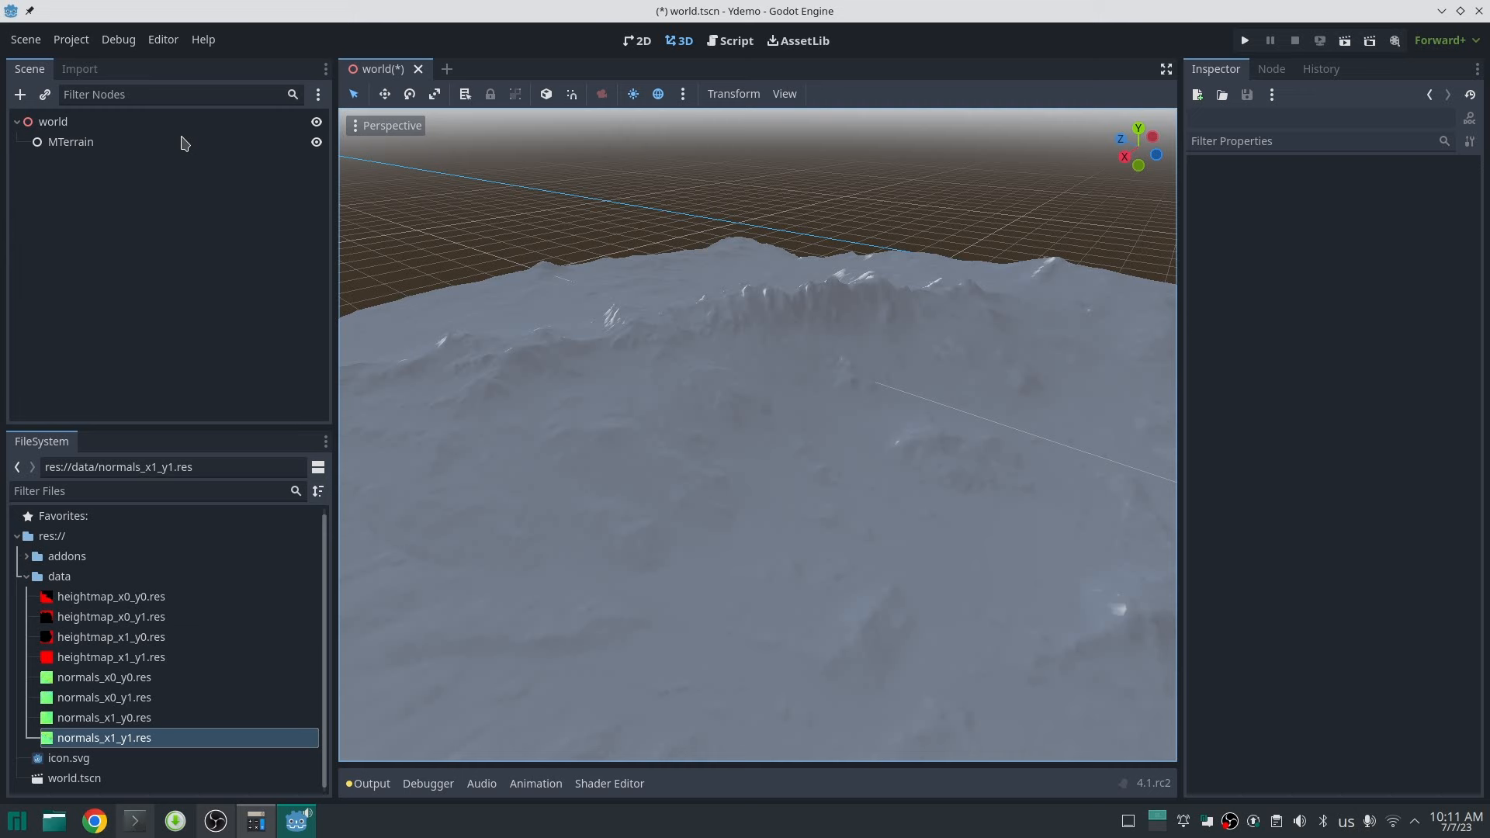
{"action": "left_click", "coordinate": [62, 36]}
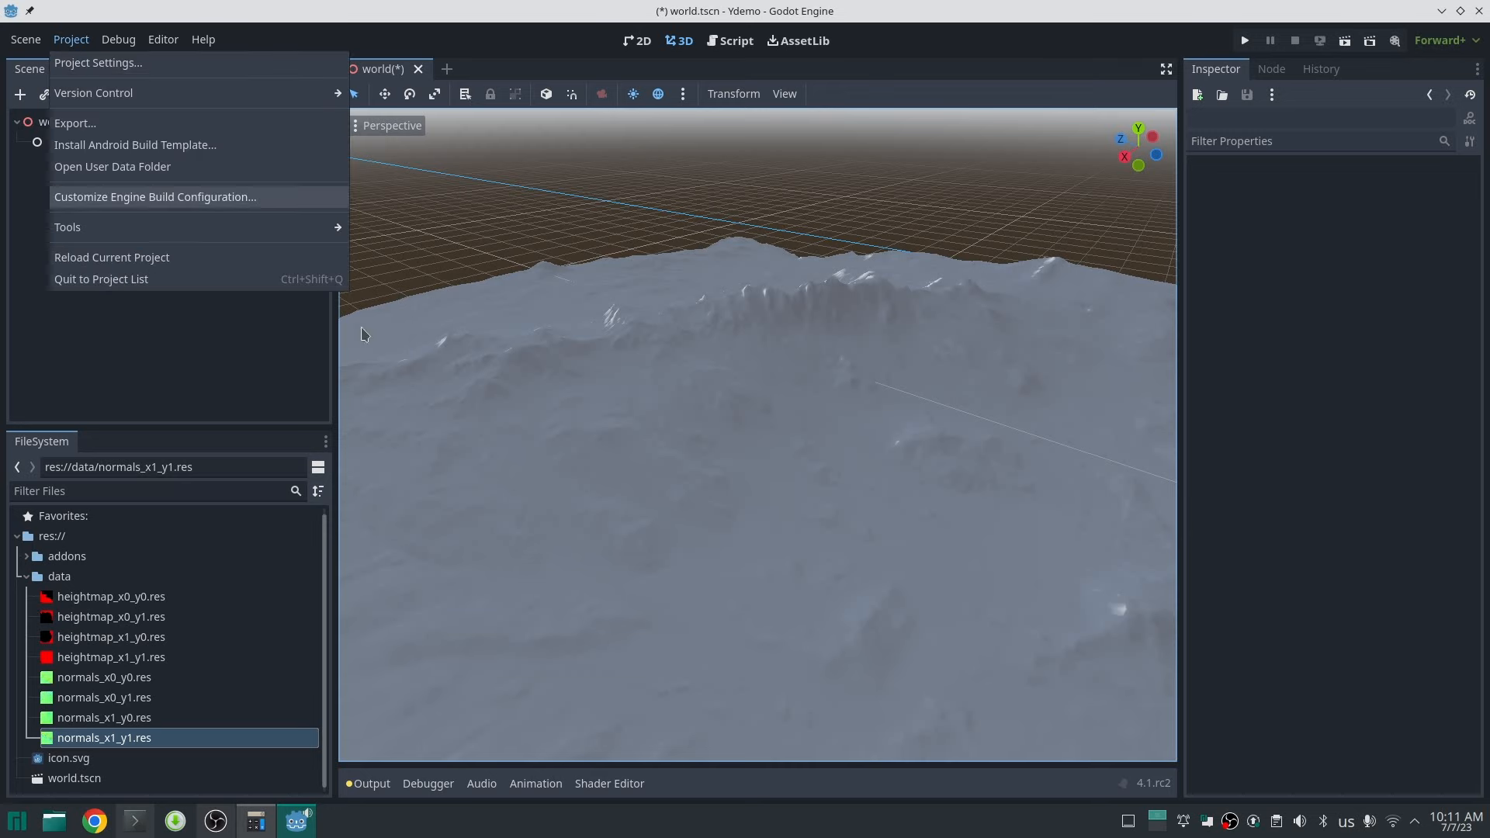
{"action": "mouse_move", "coordinate": [233, 229]}
{"action": "left_click", "coordinate": [410, 253]}
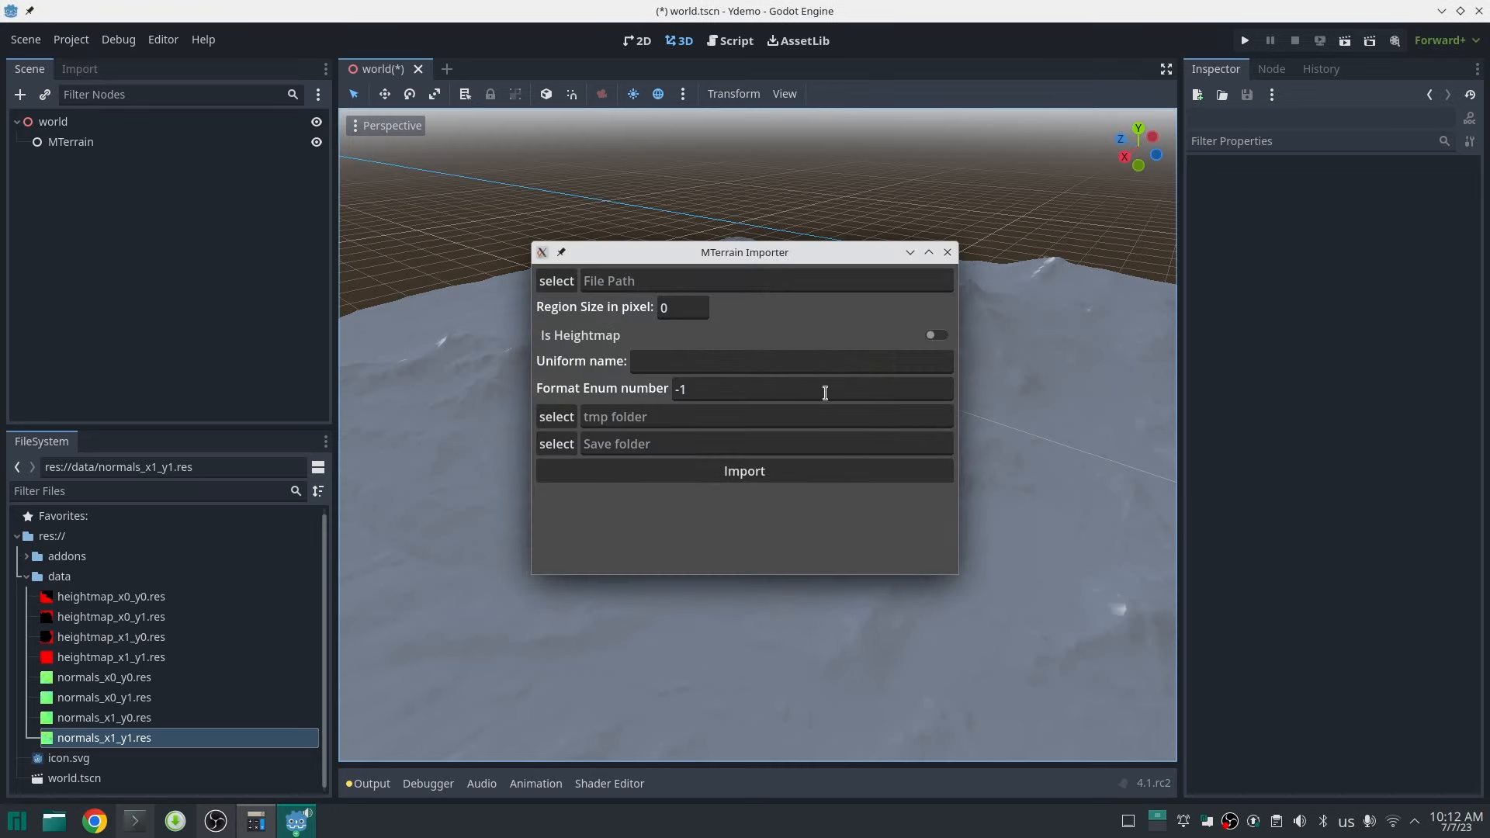
{"action": "left_click", "coordinate": [556, 281]}
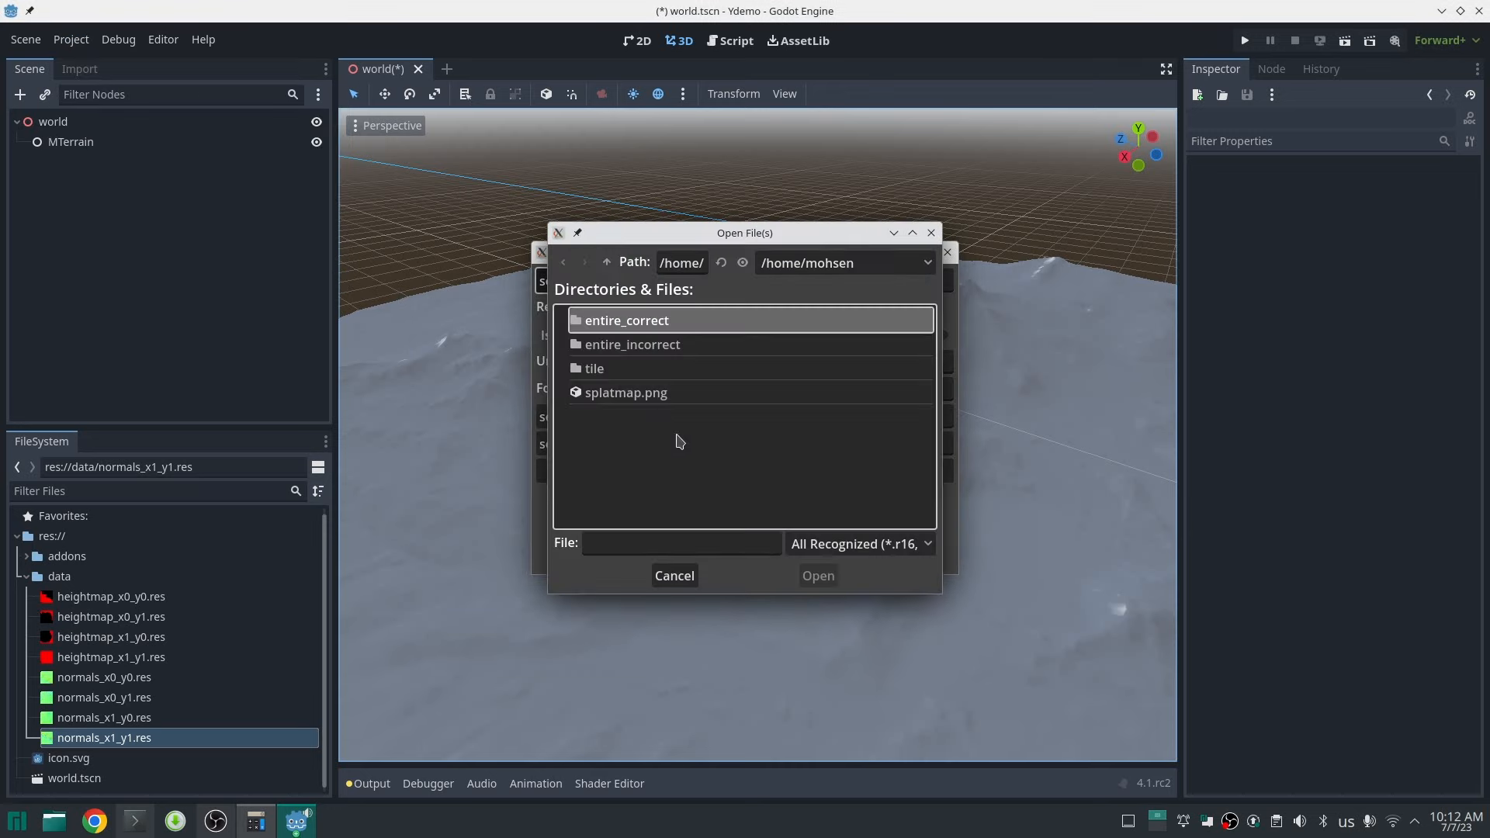
{"action": "double_click", "coordinate": [644, 394]}
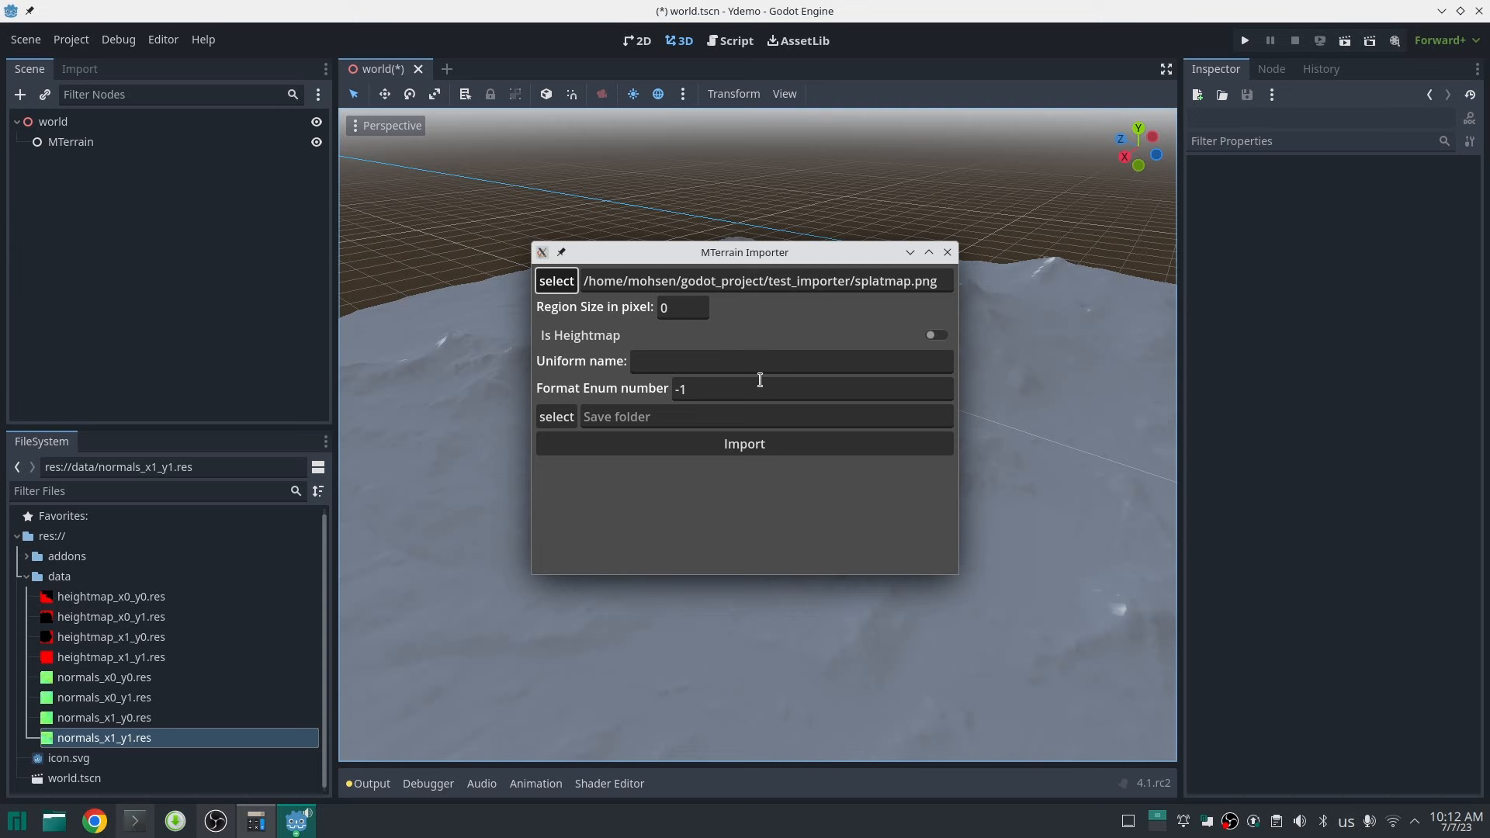
- Set the importer's region size in pixels to 513
{"action": "left_click", "coordinate": [705, 315]}
{"action": "type", "text": "10"}
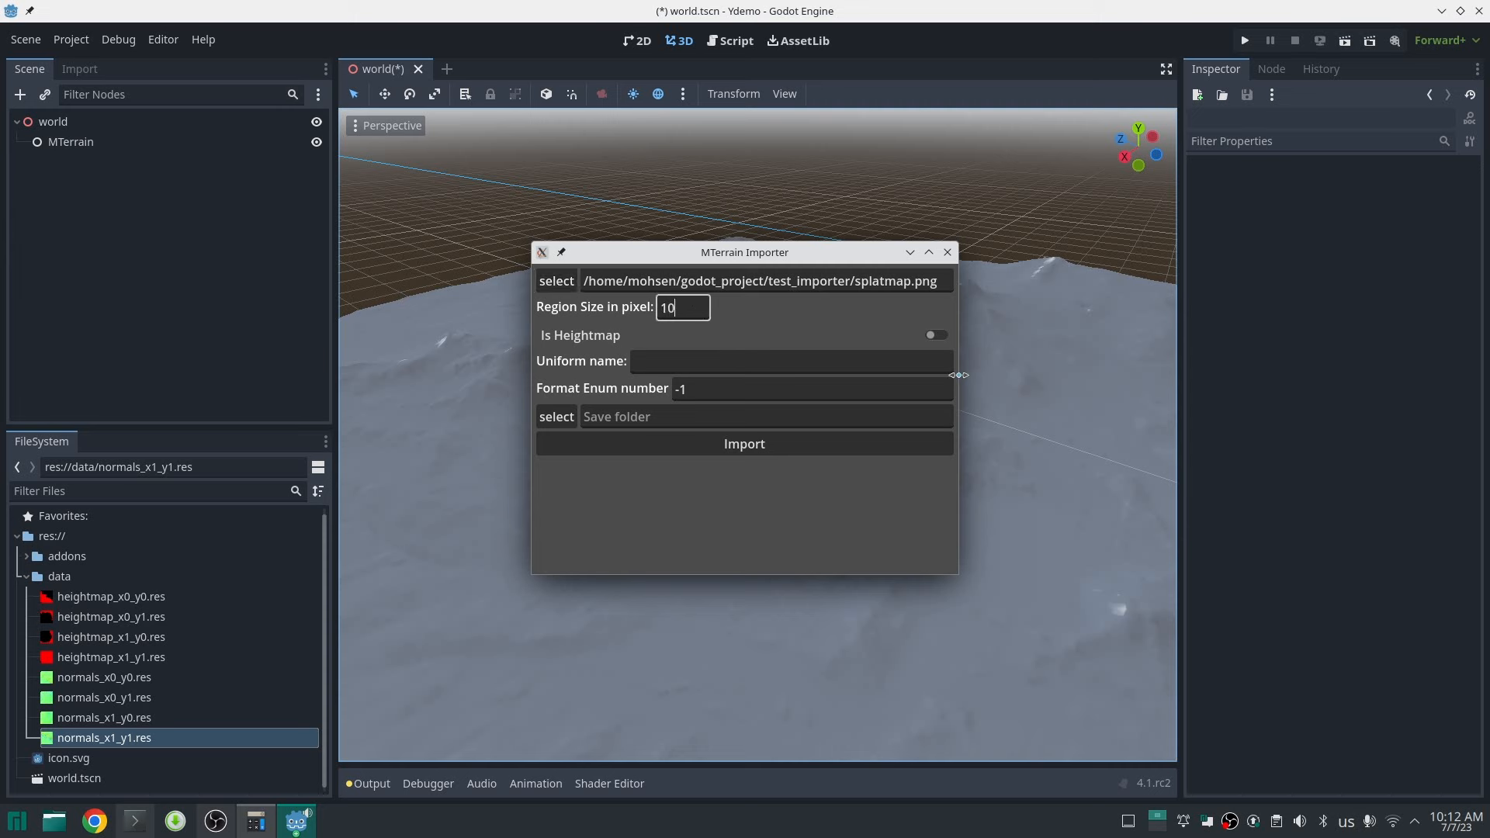
{"action": "type", "text": "25"}
{"action": "key", "text": "BackSpace"}
{"action": "key", "text": "BackSpace"}
{"action": "key", "text": "BackSpace"}
{"action": "key", "text": "BackSpace"}
{"action": "type", "text": "513"}
- Set the import's uniform name to splatmap and its format enum number to 6
{"action": "left_click", "coordinate": [719, 358]}
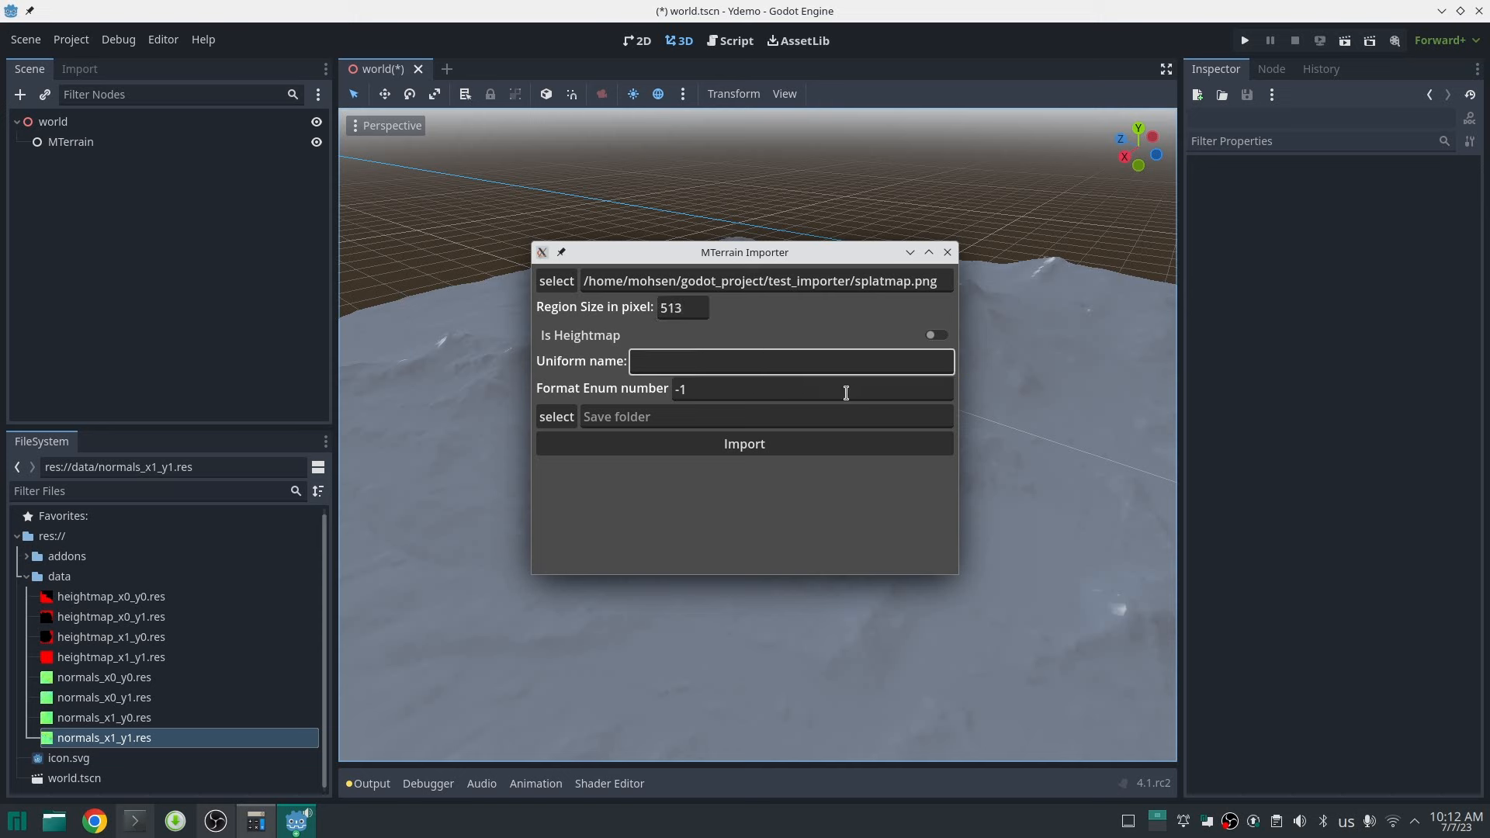
{"action": "type", "text": "splatmap"}
{"action": "double_click", "coordinate": [847, 392]}
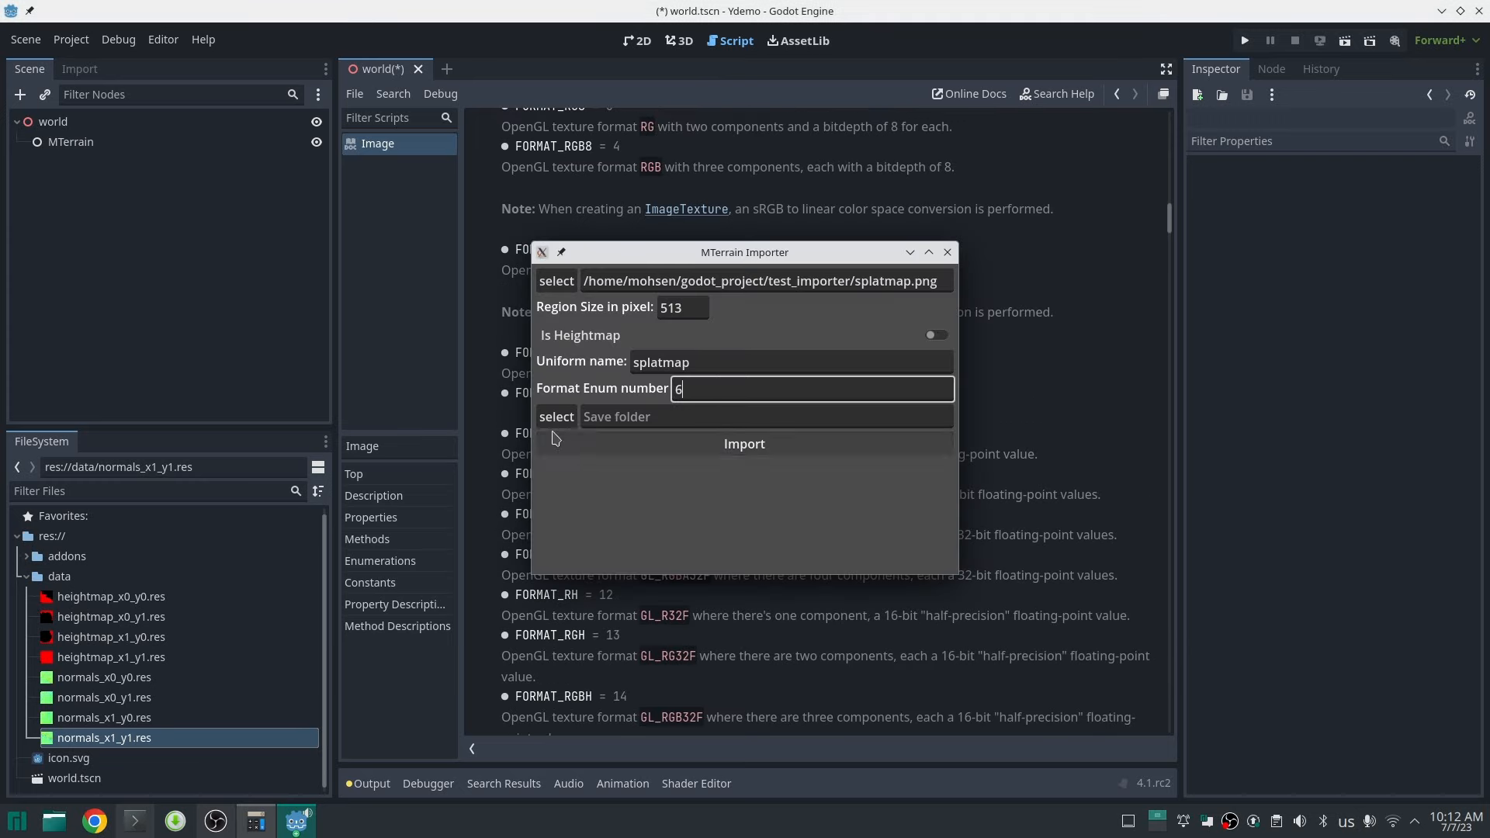
- Choose res://data as the save folder and import the splatmap
{"action": "left_click", "coordinate": [556, 422]}
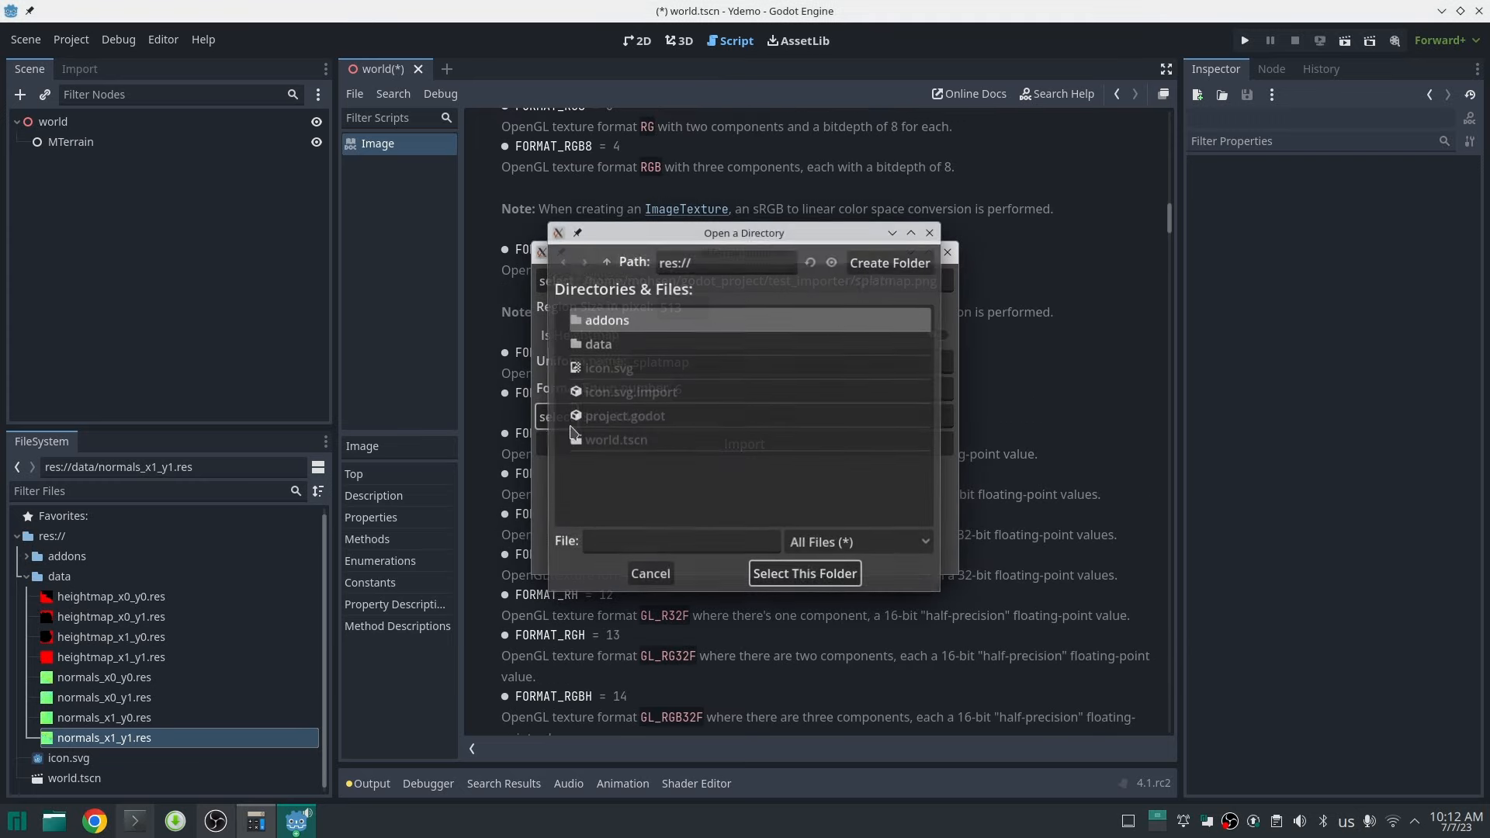
{"action": "double_click", "coordinate": [613, 352]}
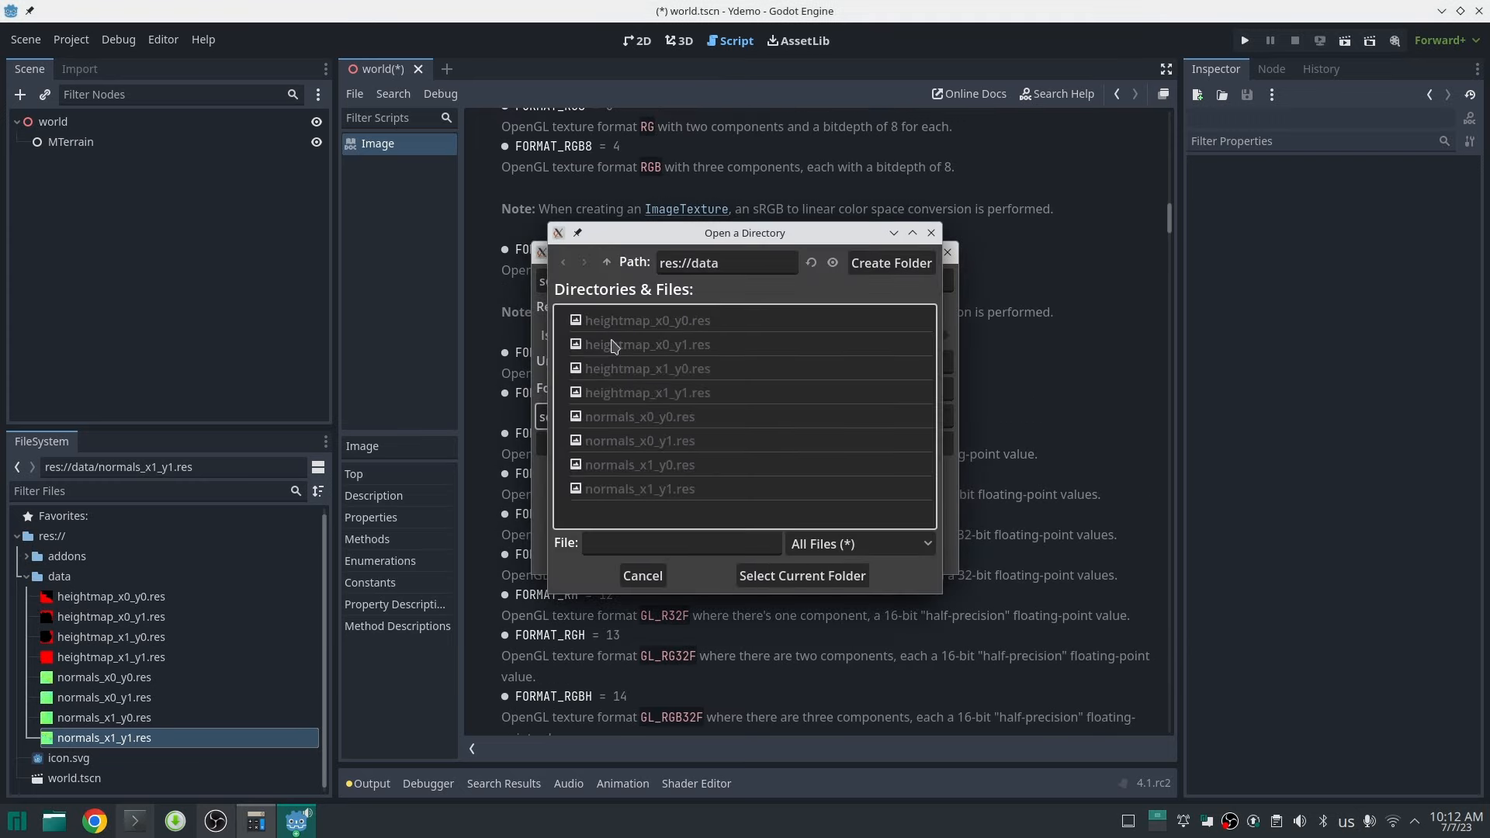
{"action": "left_click", "coordinate": [823, 576]}
{"action": "left_click", "coordinate": [750, 447]}
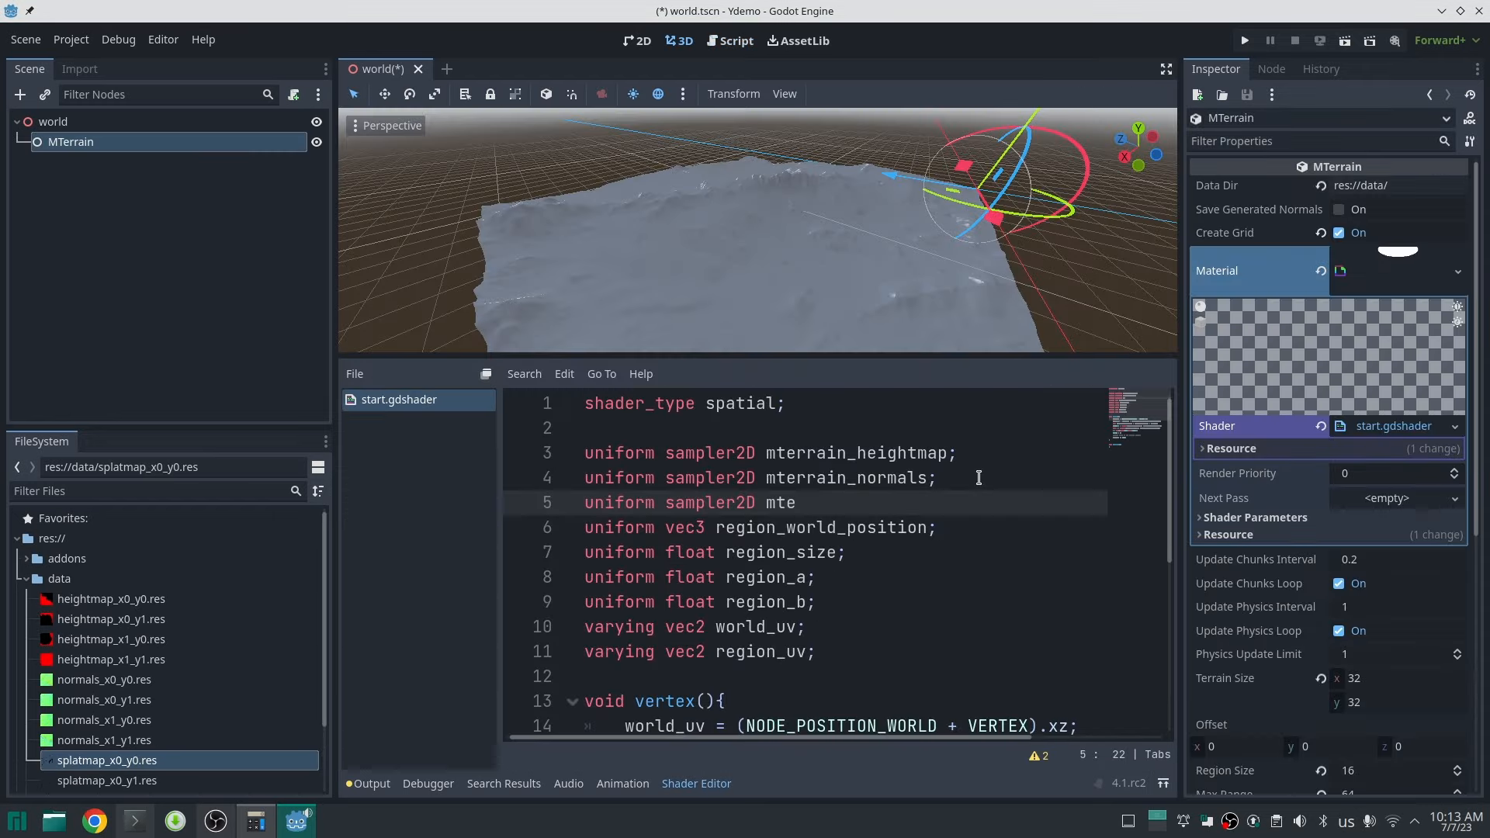
- In start.gdshader, declare the sampler2D uniform mterrain_splatmap, assign texture(mterrain_splatmap,region_uv).rgb to ALBEDO, and save
{"action": "type", "text": "rrain_splatmap;"}
{"action": "key", "text": "ctrl+s"}
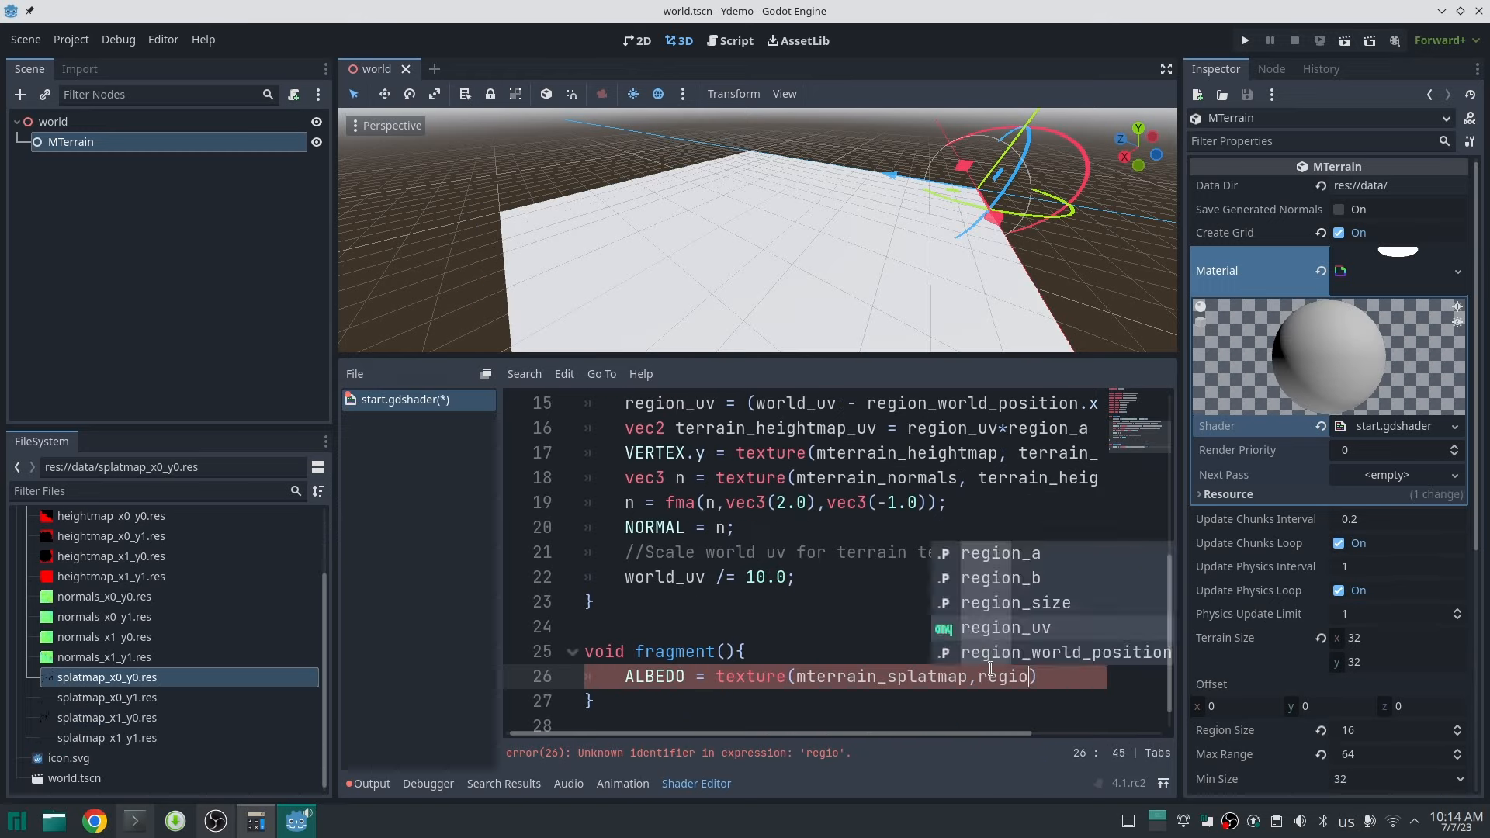
{"action": "type", "text": "n_uv)."}
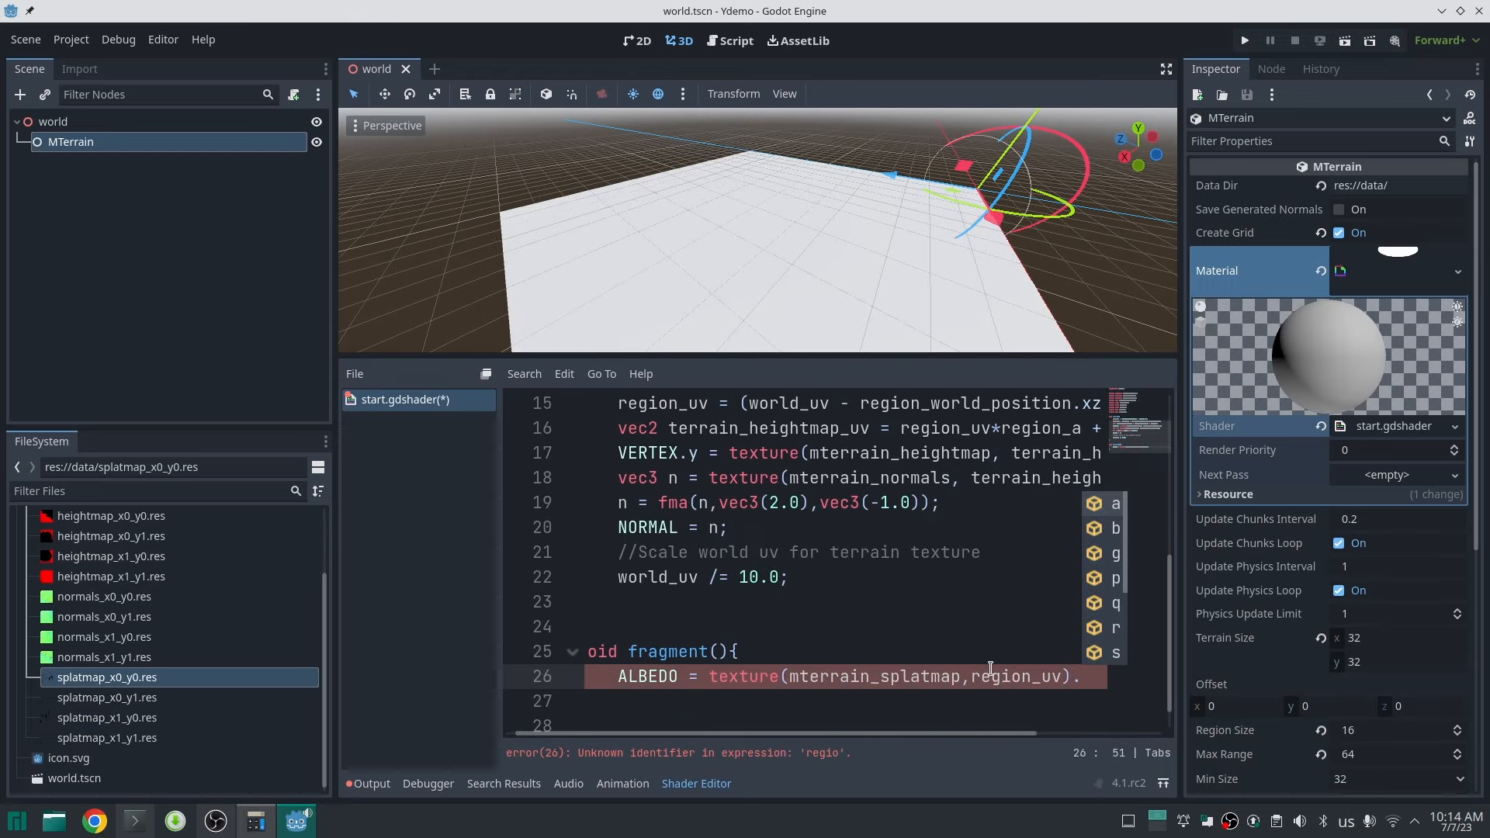
{"action": "type", "text": "rgb;"}
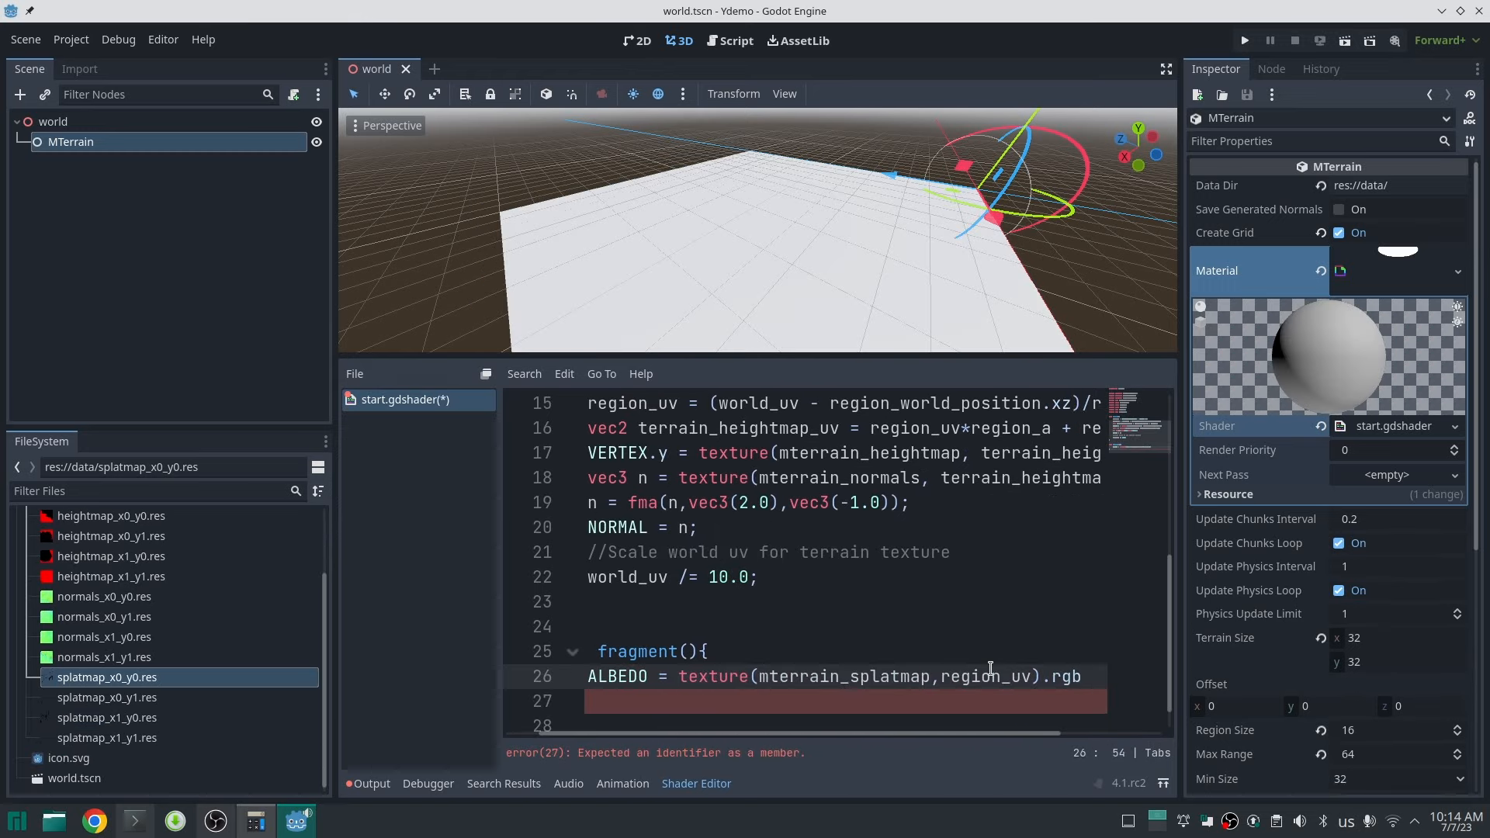
{"action": "key", "text": "ctrl+s"}
- Widen the inspector and regenerate the terrain grid by switching Create Grid off and on again
{"action": "left_click_drag", "start_coordinate": [1182, 542], "coordinate": [1115, 543]}
{"action": "left_click", "coordinate": [1305, 233]}
{"action": "left_click", "coordinate": [1305, 233]}
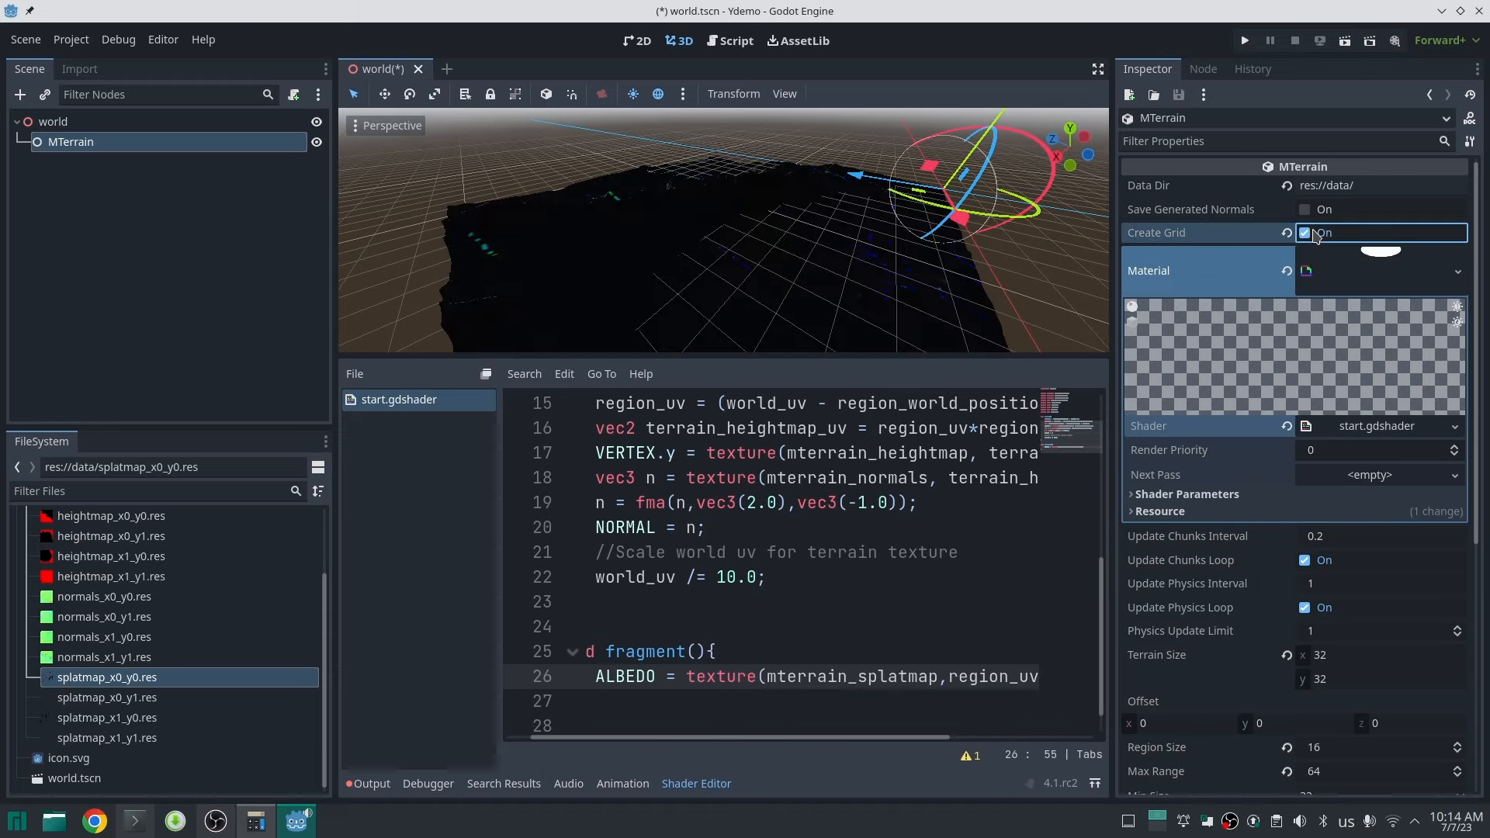
- Enlarge the 3D viewport and fly over the terrain to examine the splatmap colours on its surface
{"action": "left_click_drag", "start_coordinate": [885, 359], "coordinate": [873, 478]}
{"action": "right_click_drag", "start_coordinate": [846, 365], "coordinate": [1094, 310]}
{"action": "key", "text": "w"}
{"action": "scroll", "coordinate": [854, 381], "scroll_direction": "up", "scroll_amount": 3}
{"action": "key", "text": "w"}
{"action": "key", "text": "w"}
{"action": "key", "text": "w"}
{"action": "scroll", "coordinate": [1040, 388], "scroll_direction": "up", "scroll_amount": 3}
{"action": "scroll", "coordinate": [891, 703], "scroll_direction": "down", "scroll_amount": 2}
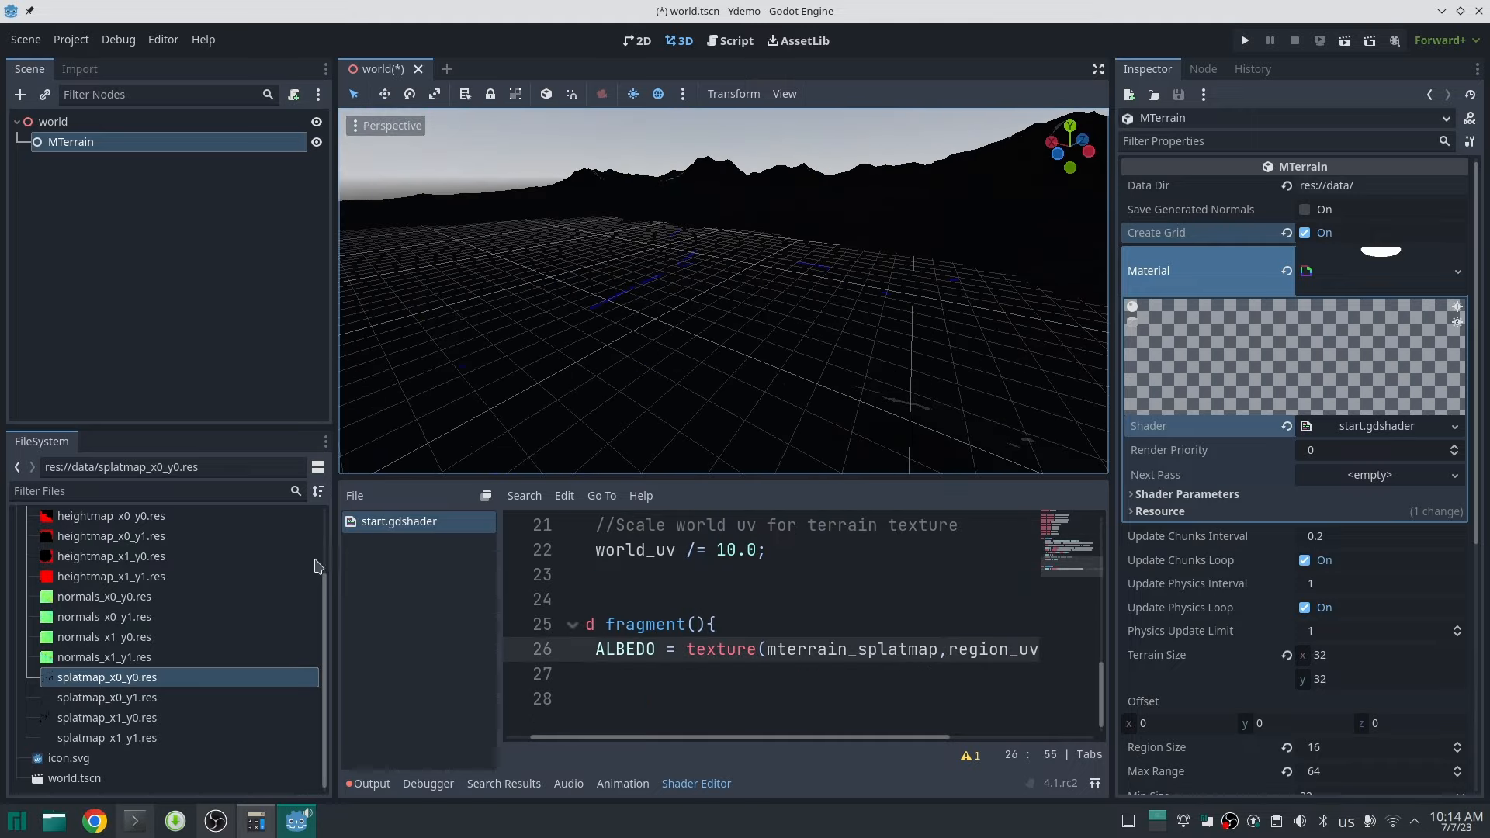
- Narrow the side docks to reveal the full ALBEDO line and highlight its rgb component selection
{"action": "left_click_drag", "start_coordinate": [335, 427], "coordinate": [183, 427]}
{"action": "left_click_drag", "start_coordinate": [1123, 548], "coordinate": [1314, 548]}
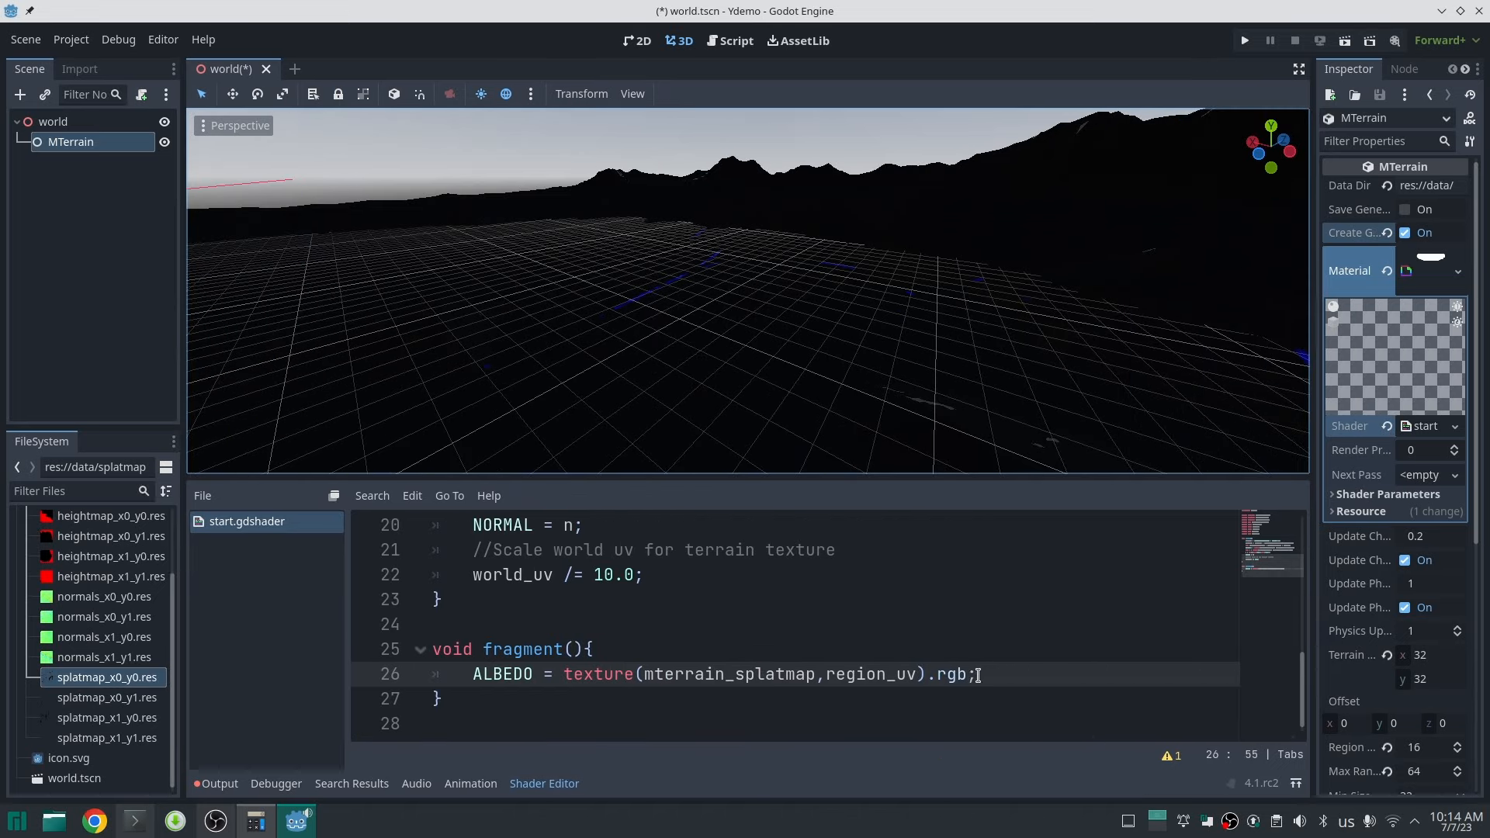
{"action": "double_click", "coordinate": [956, 675]}
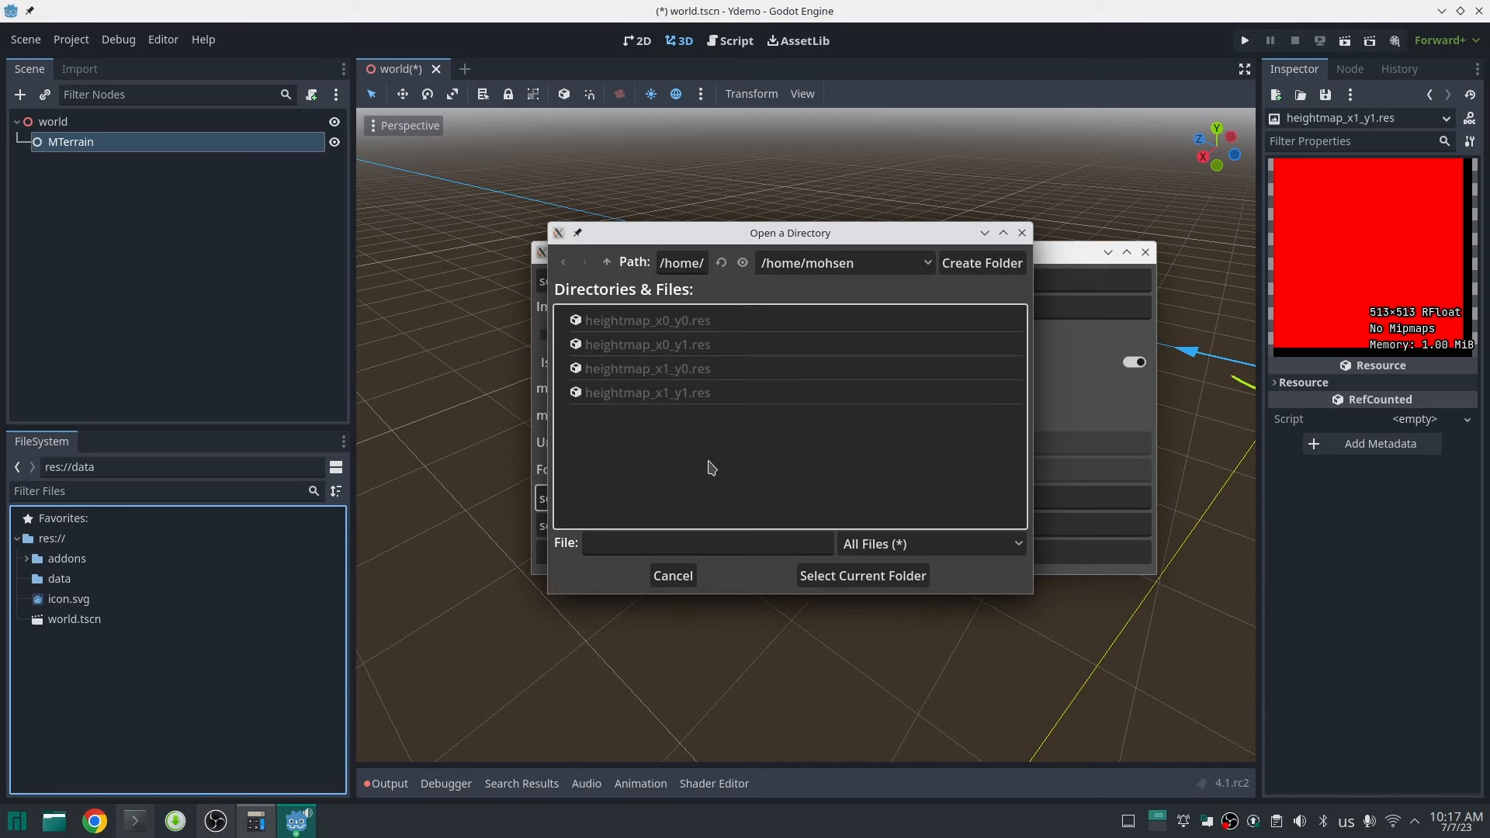
- Import the tiled heightmap hf_x0_y0.r16 using godot_project/tmp as the temporary folder and res://data as the save folder
{"action": "left_click", "coordinate": [870, 577]}
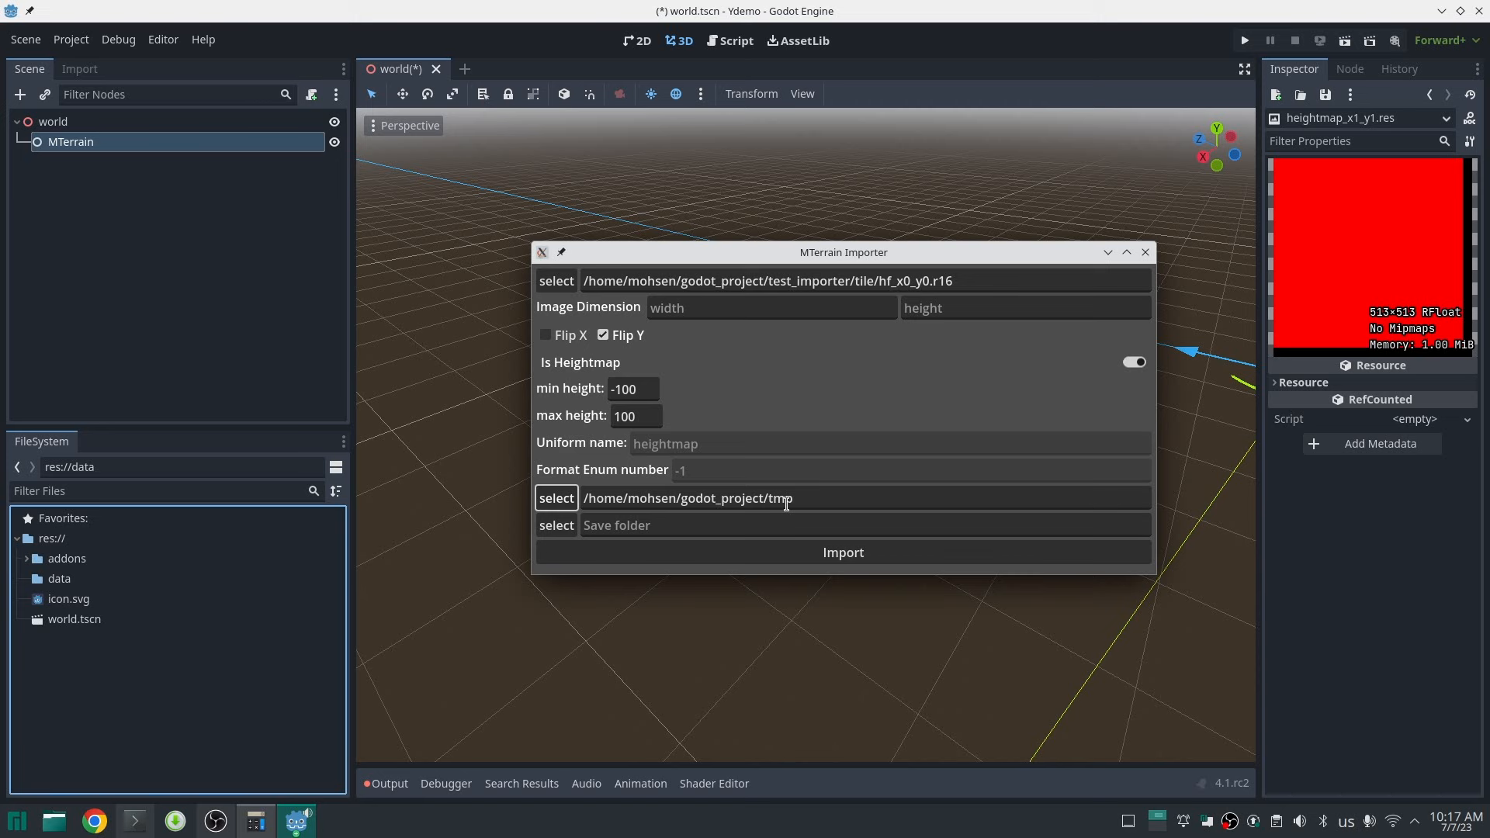
{"action": "left_click", "coordinate": [847, 515]}
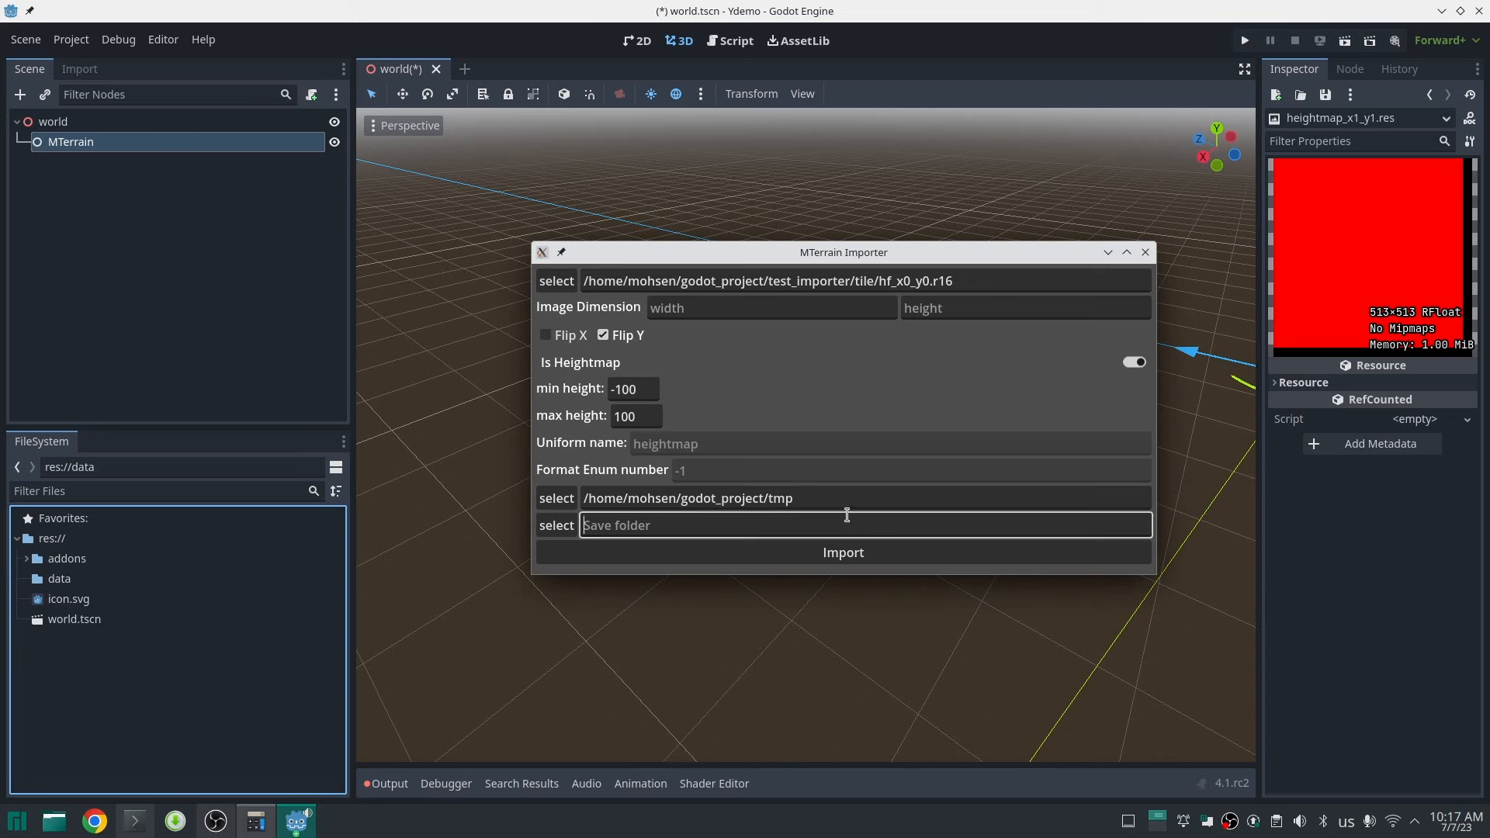
{"action": "left_click", "coordinate": [556, 526]}
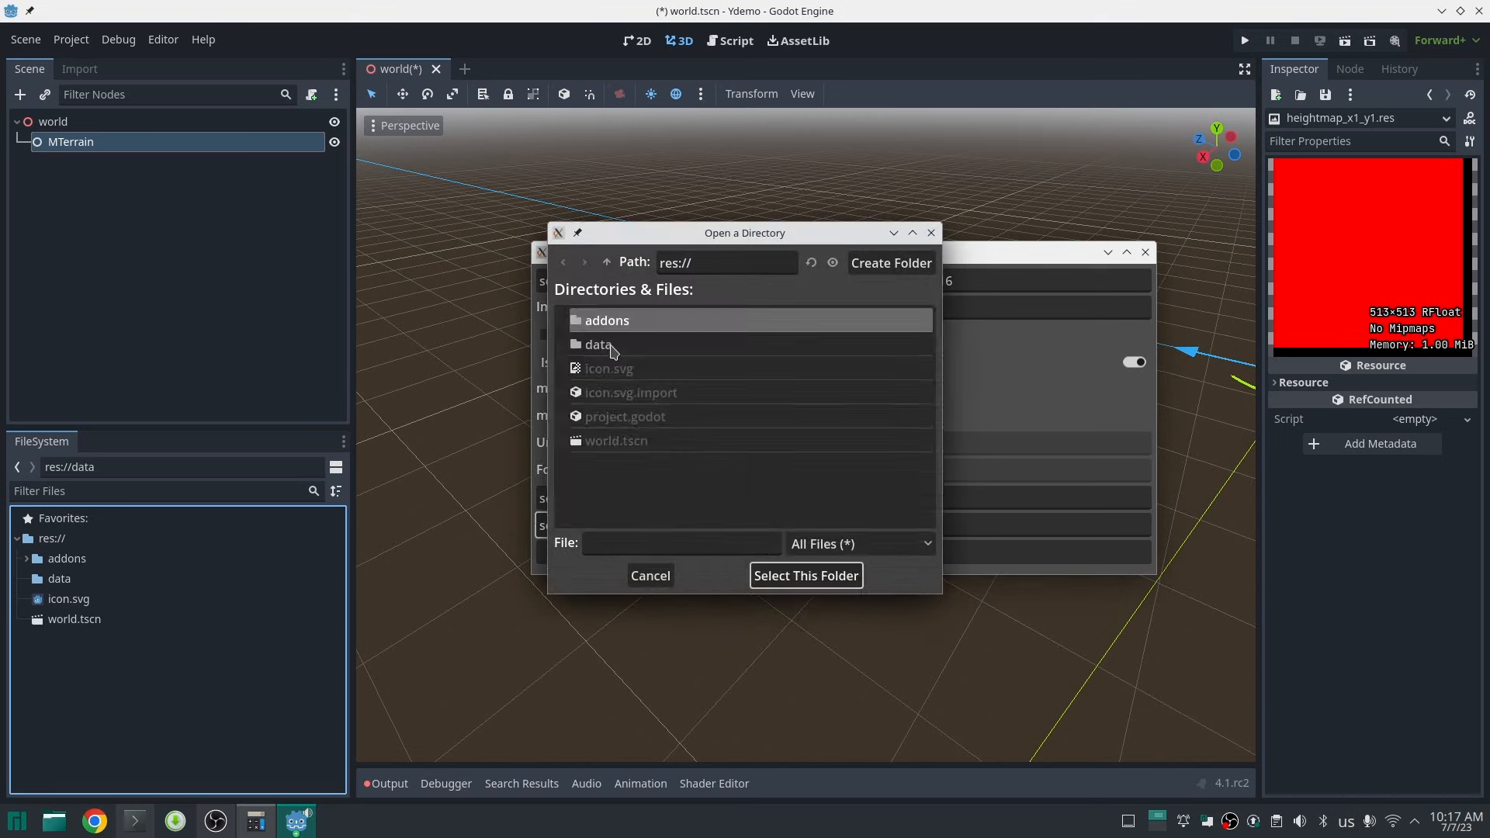
{"action": "double_click", "coordinate": [611, 348]}
{"action": "left_click", "coordinate": [864, 578]}
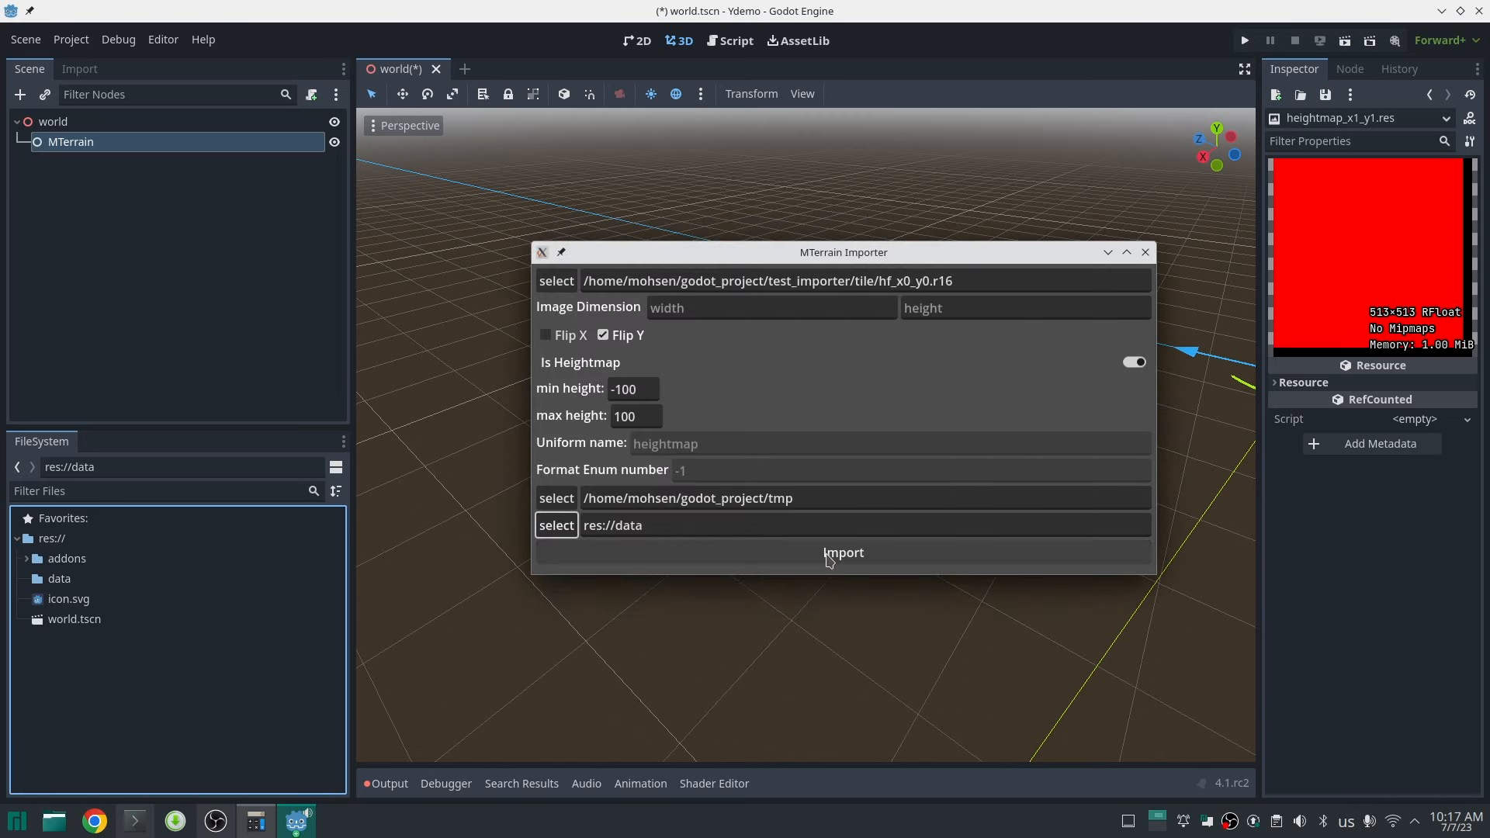
{"action": "left_click", "coordinate": [830, 553]}
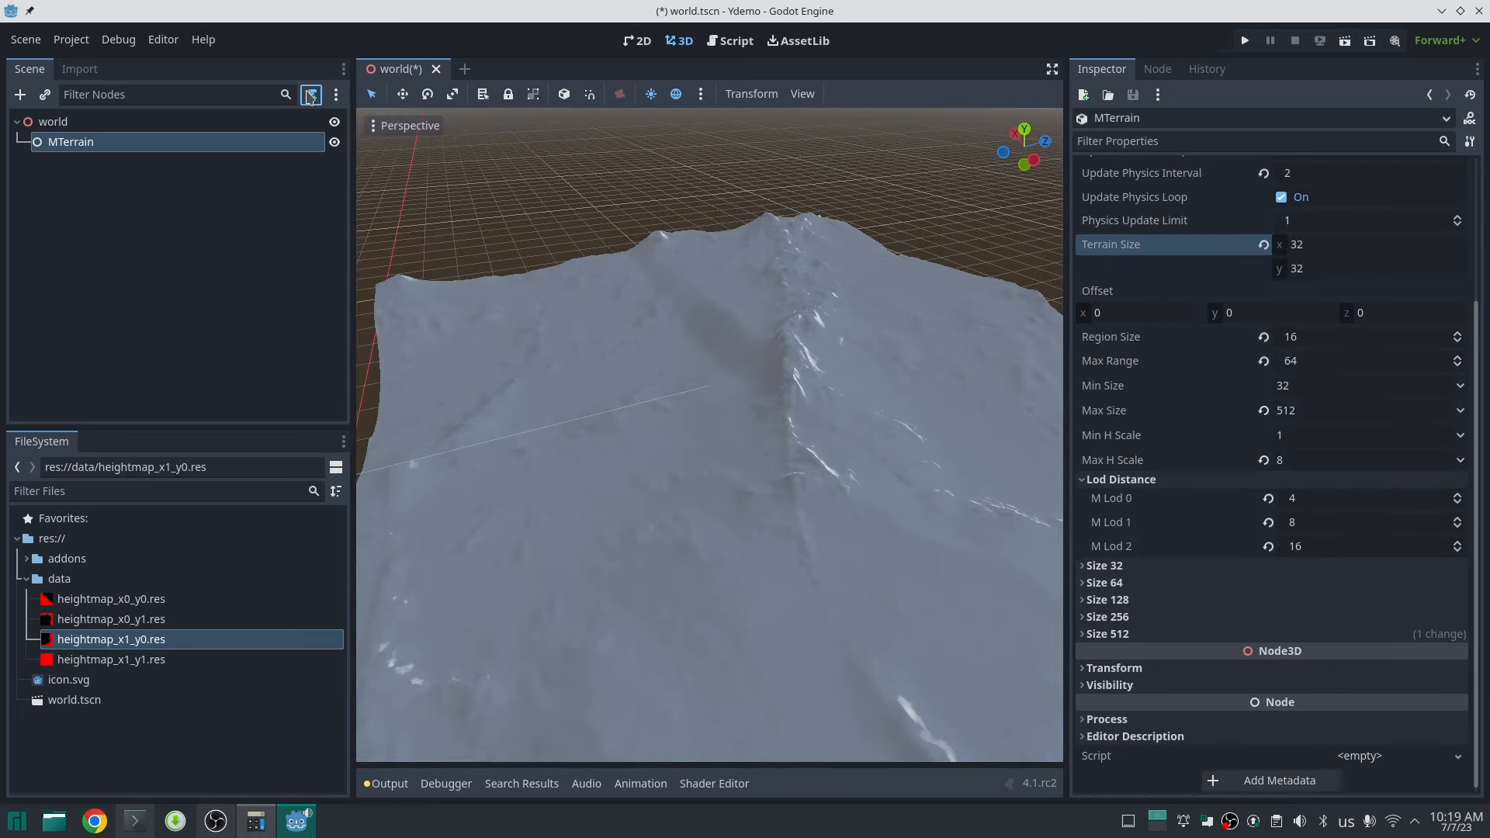
- Attach a new GDScript at res://MTerrain.gd with the default template to the MTerrain node, and narrow the inspector
{"action": "left_click", "coordinate": [311, 94]}
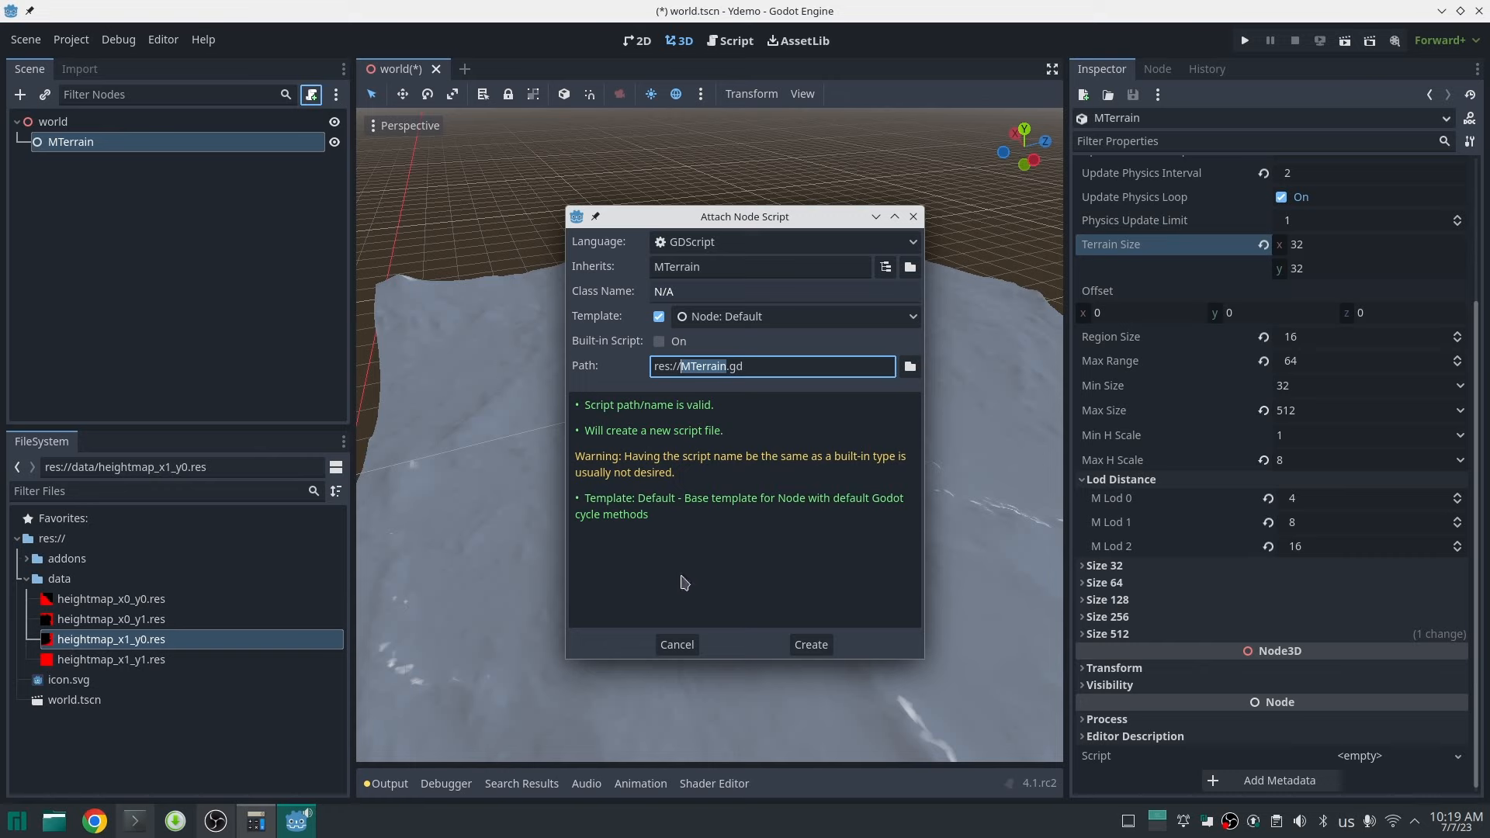
{"action": "left_click", "coordinate": [828, 650]}
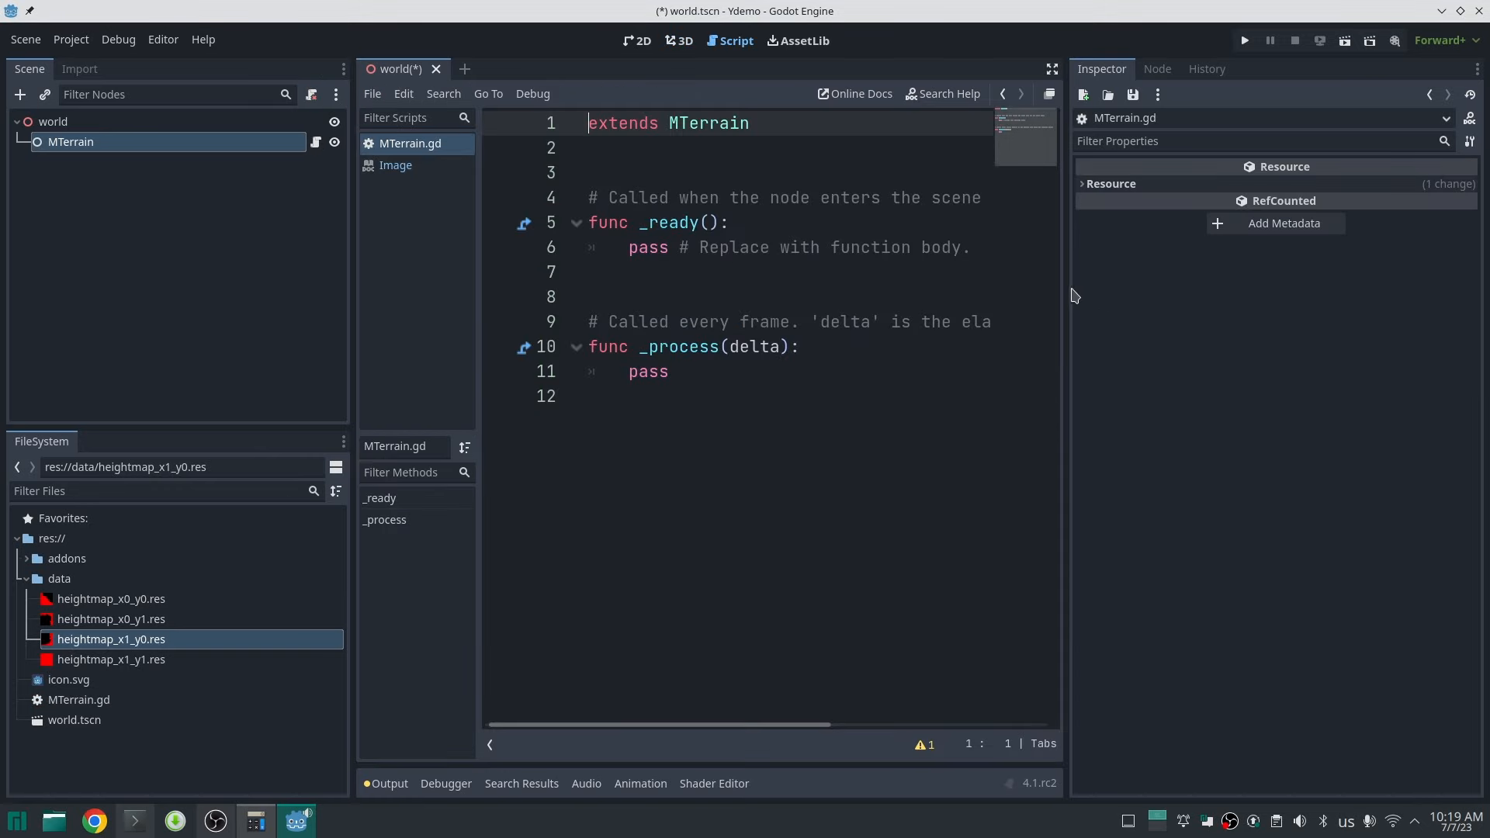
{"action": "left_click_drag", "start_coordinate": [1075, 295], "coordinate": [1316, 286]}
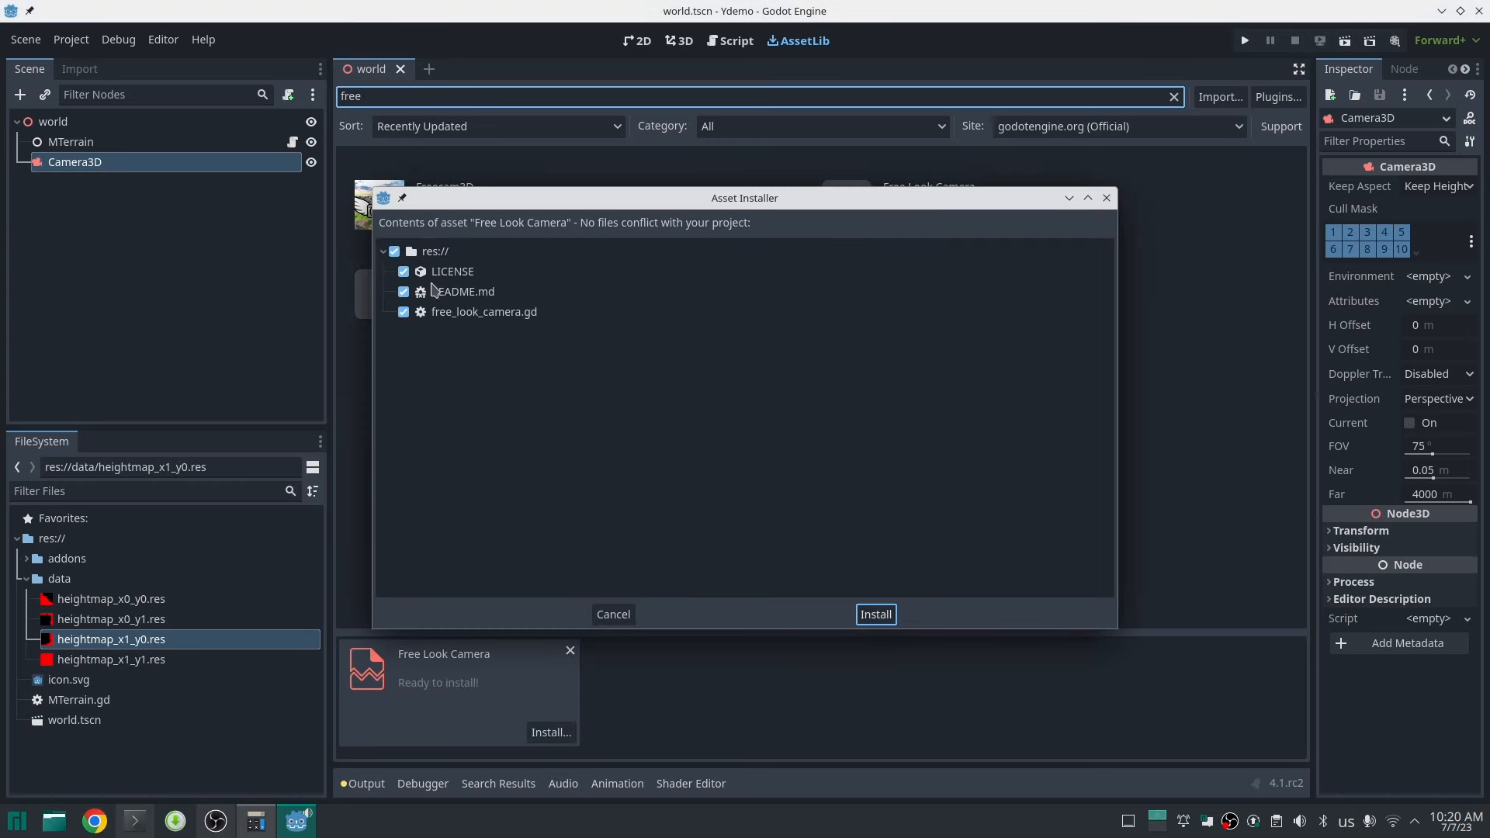
- Install only free_look_camera.gd from the Free Look Camera asset, excluding LICENSE and README.md, and attach it to the Camera3D node
{"action": "left_click", "coordinate": [436, 272]}
{"action": "left_click", "coordinate": [454, 296]}
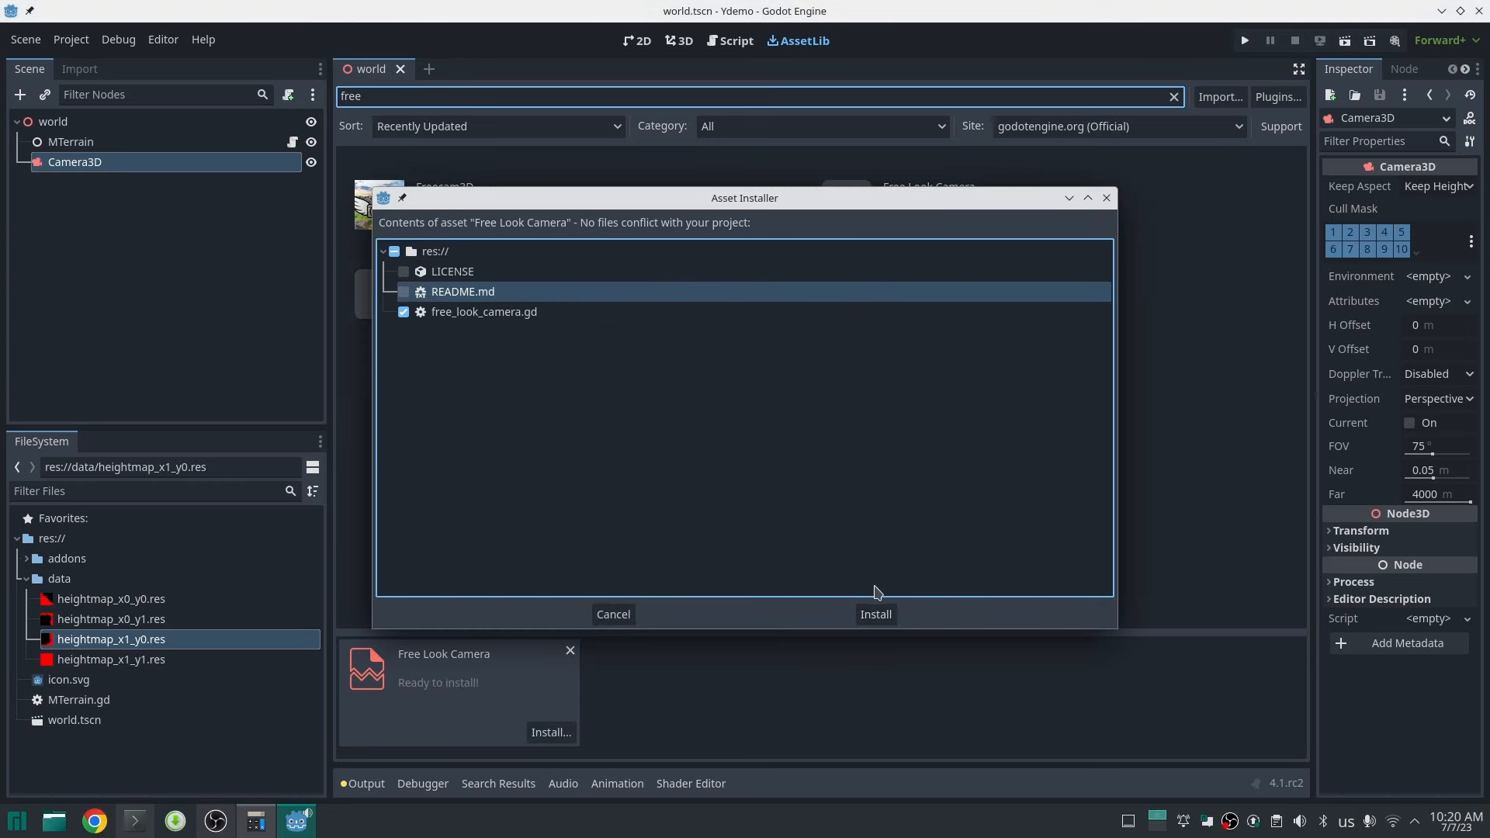
{"action": "left_click", "coordinate": [875, 609]}
{"action": "left_click", "coordinate": [684, 441]}
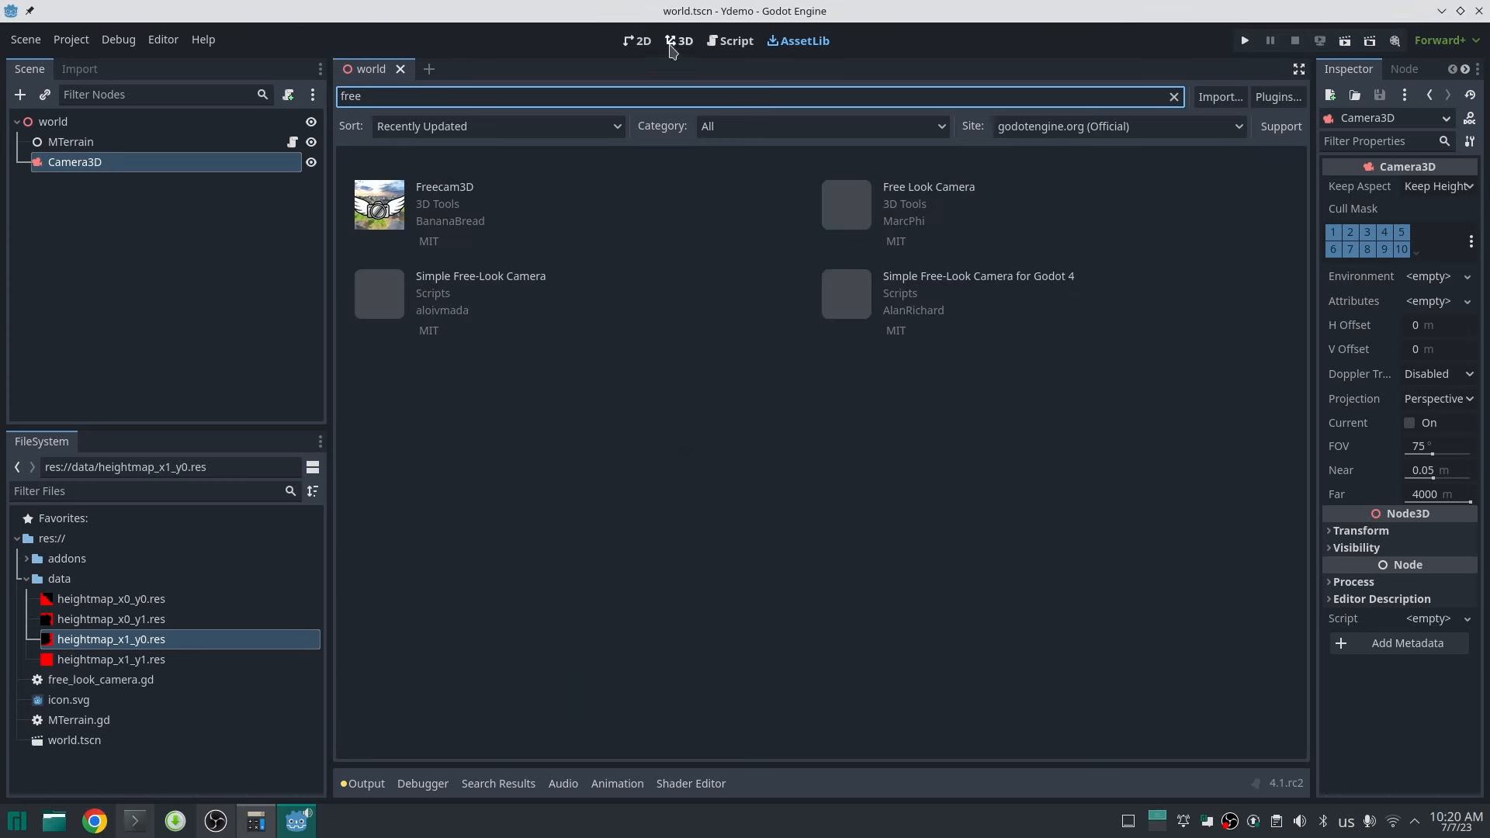
{"action": "left_click", "coordinate": [680, 40]}
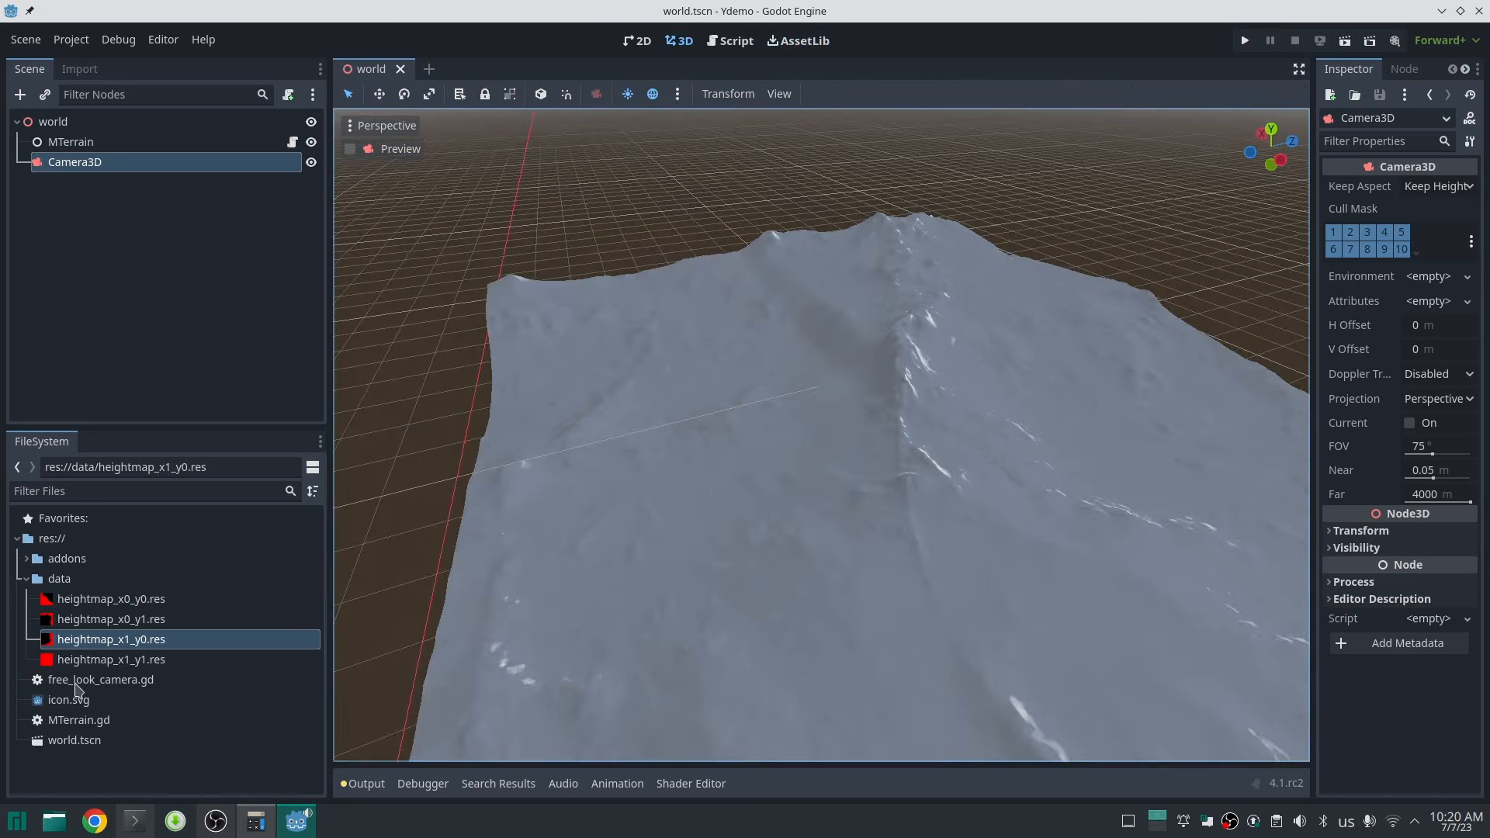
{"action": "left_click_drag", "start_coordinate": [80, 680], "coordinate": [71, 162]}
- In MTerrain.gd, replace the template code so that _ready sets create_grid = true, and save
{"action": "left_click", "coordinate": [292, 142]}
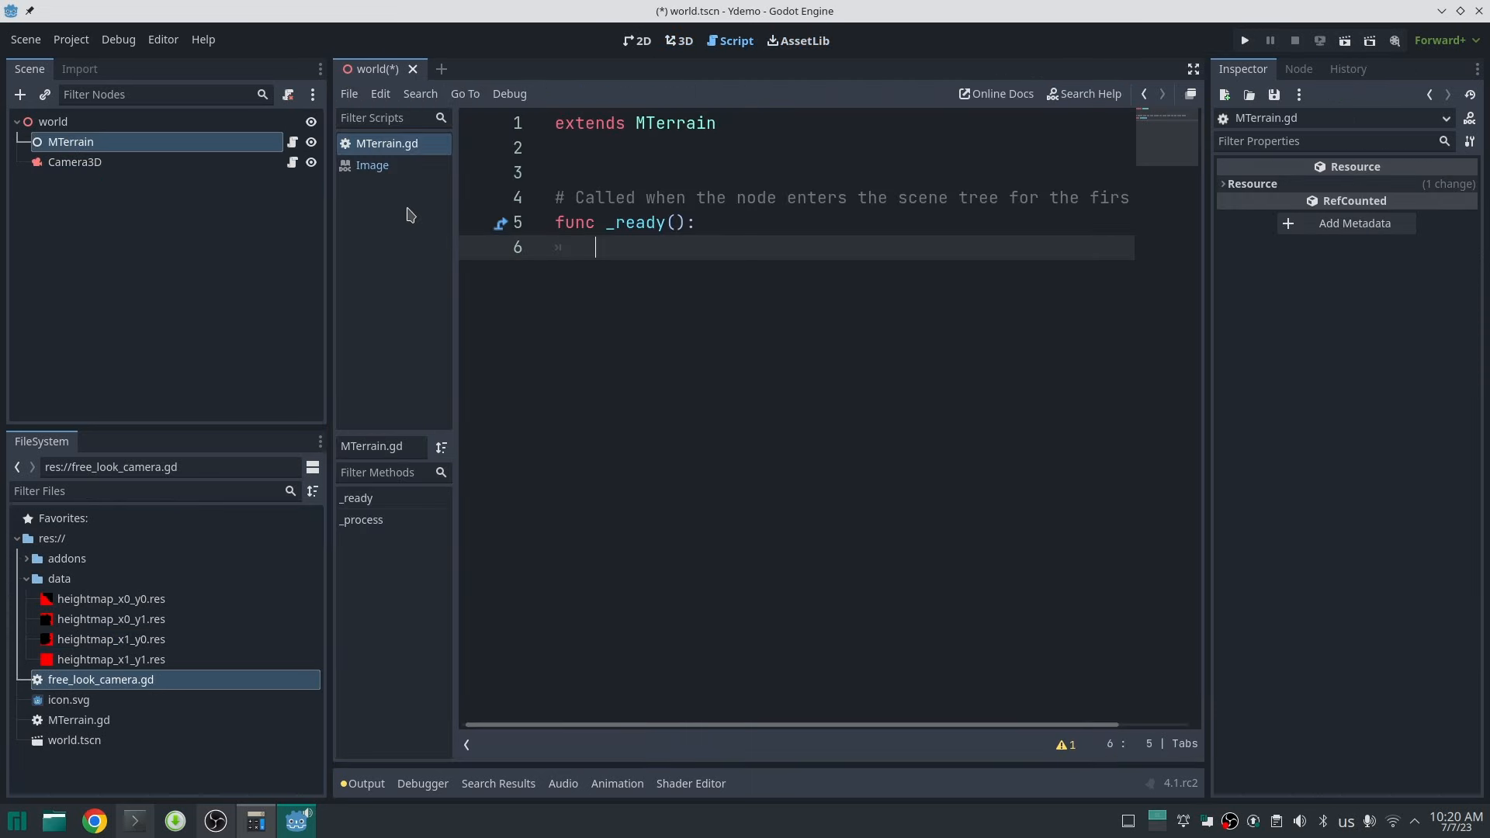
{"action": "type", "text": "create_grti"}
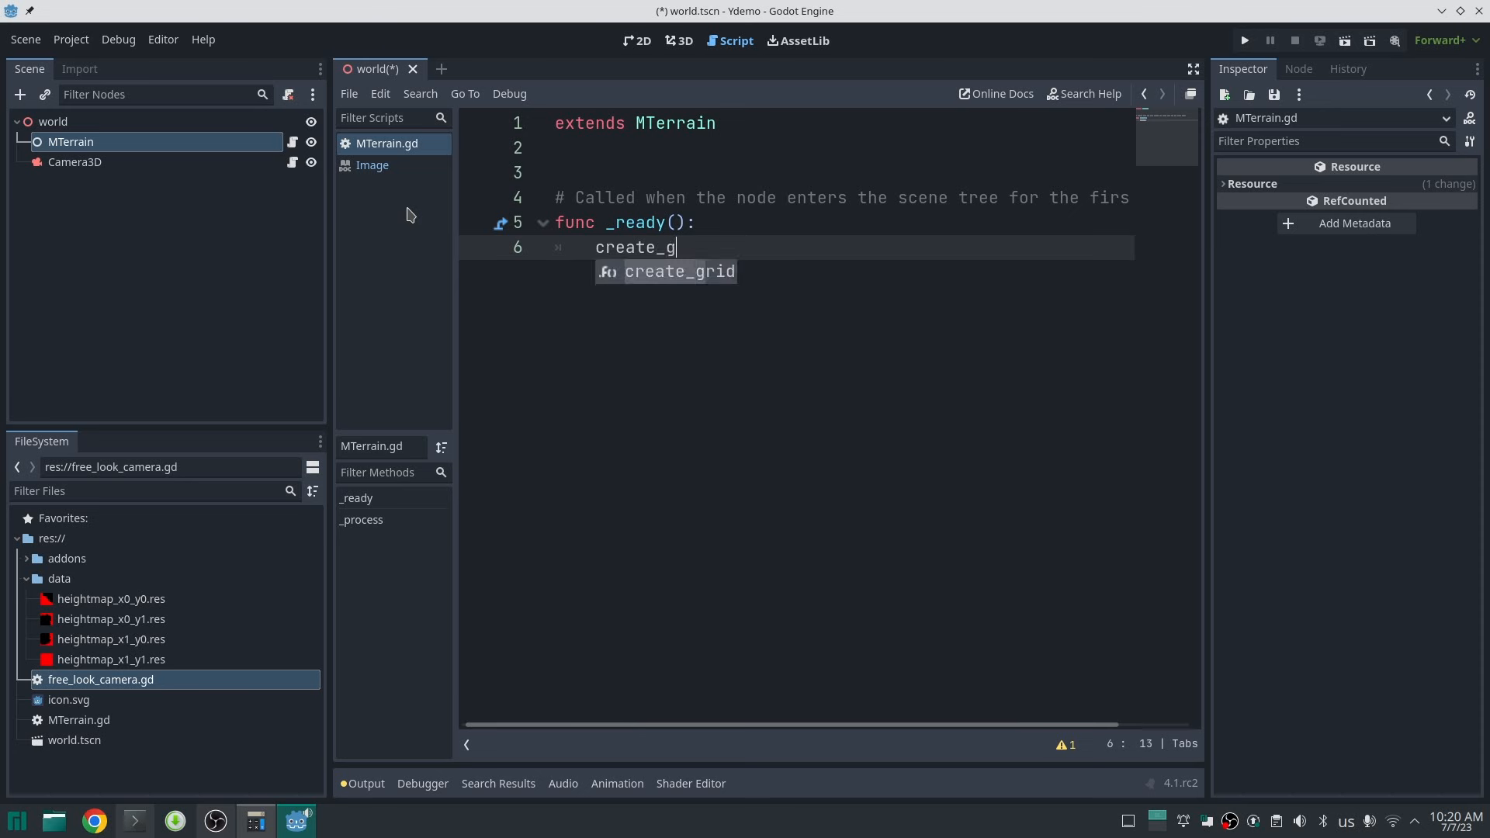
{"action": "key", "text": "BackSpace"}
{"action": "key", "text": "BackSpace"}
{"action": "type", "text": "id "}
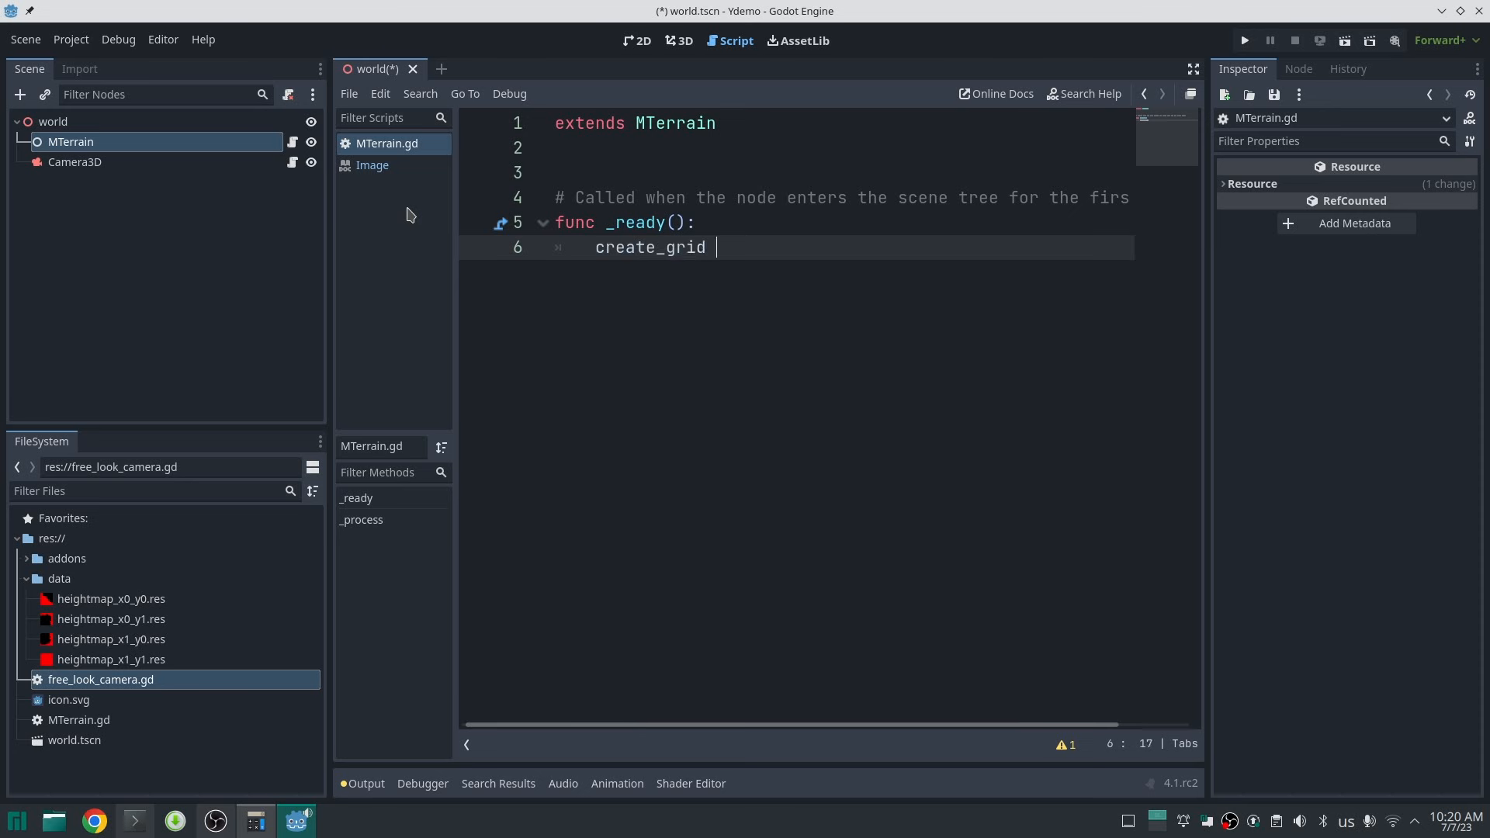
{"action": "type", "text": "= true"}
{"action": "key", "text": "Return"}
{"action": "key", "text": "Return"}
{"action": "key", "text": "ctrl+s"}
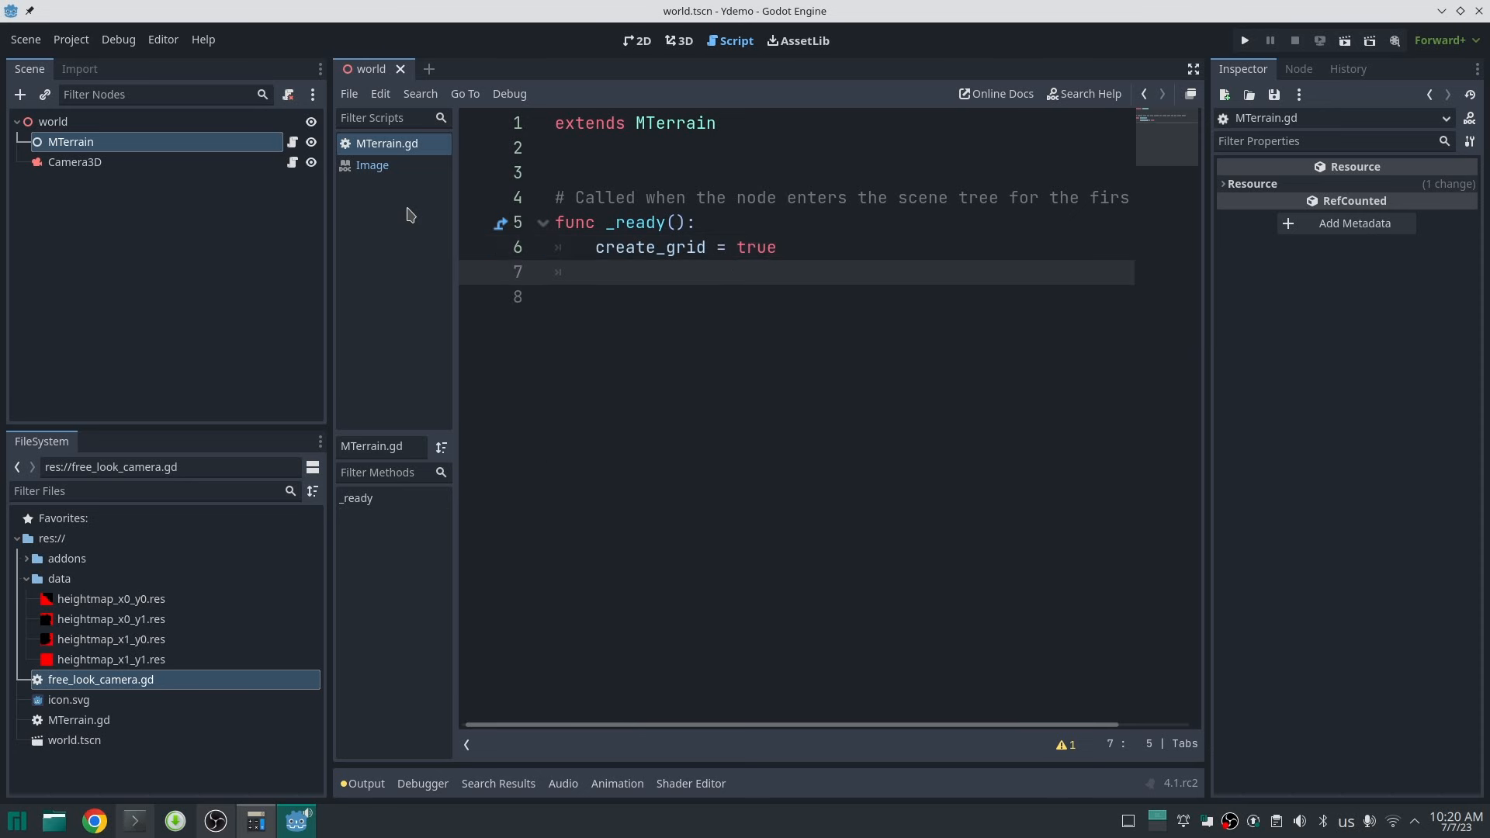
{"action": "key", "text": "ctrl+s"}
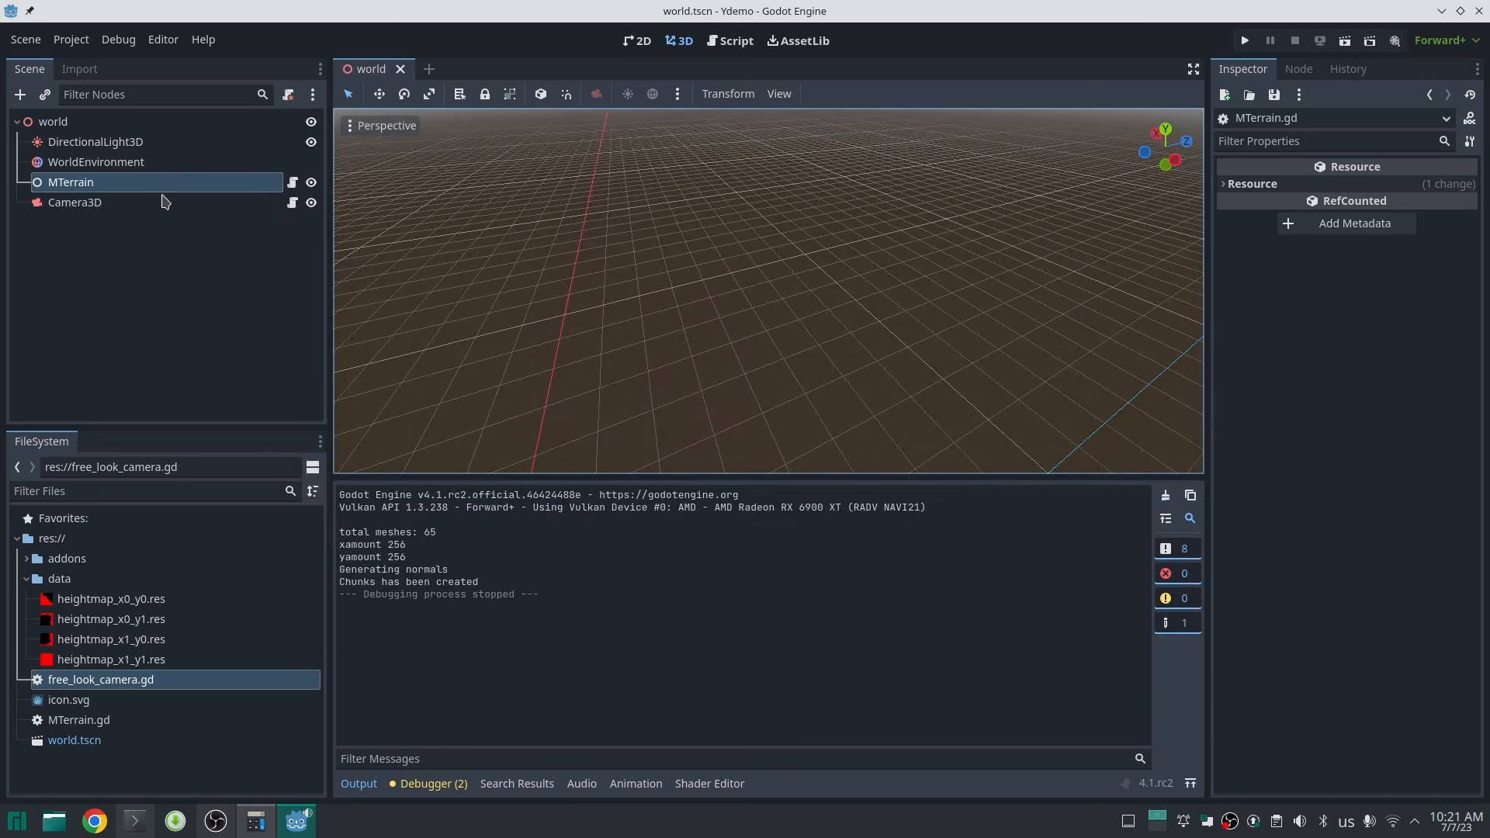
- Open the MTerrain node's script for editing
{"action": "left_click", "coordinate": [291, 185]}
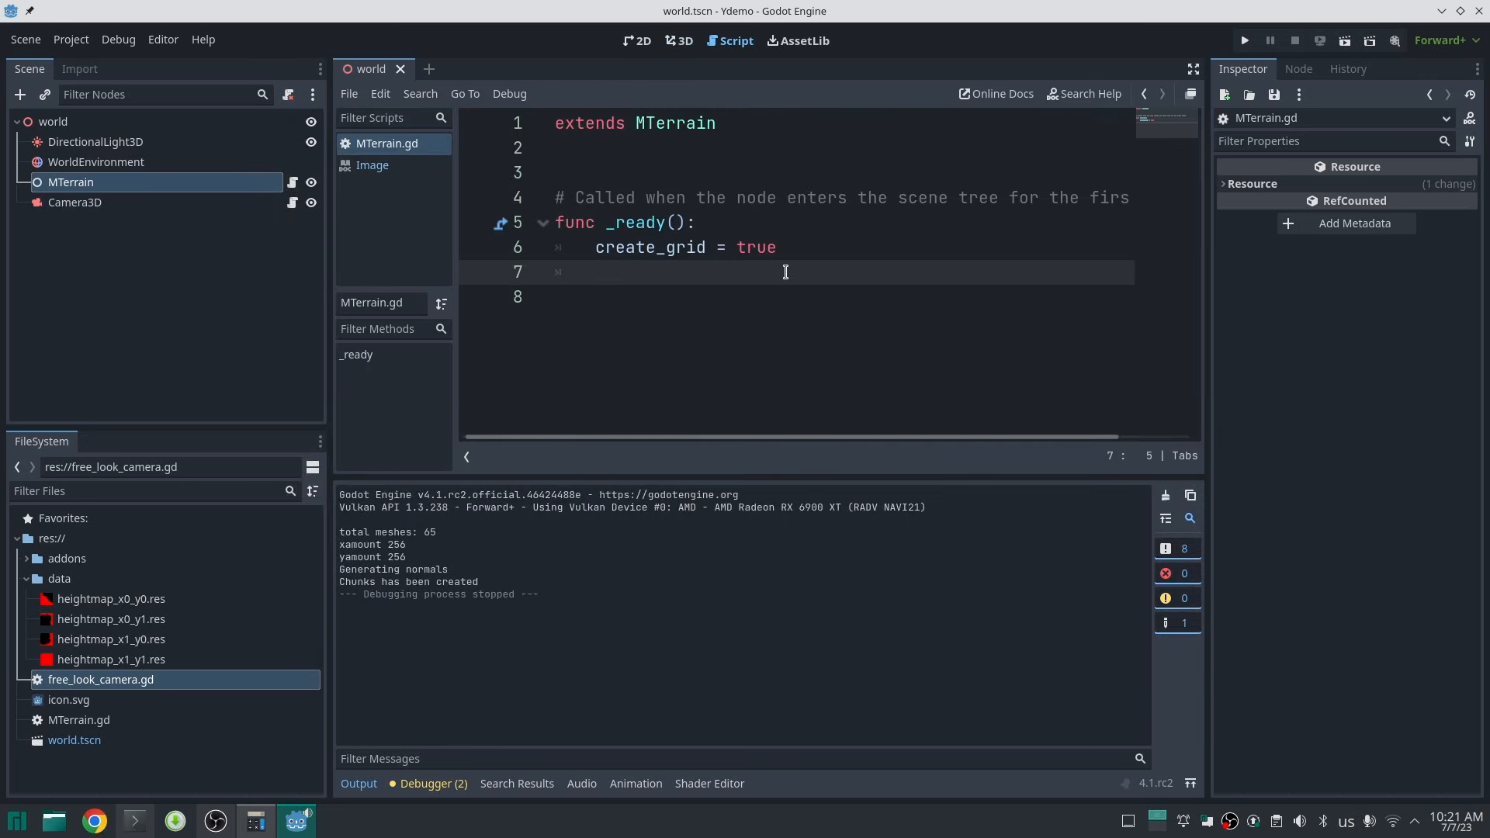